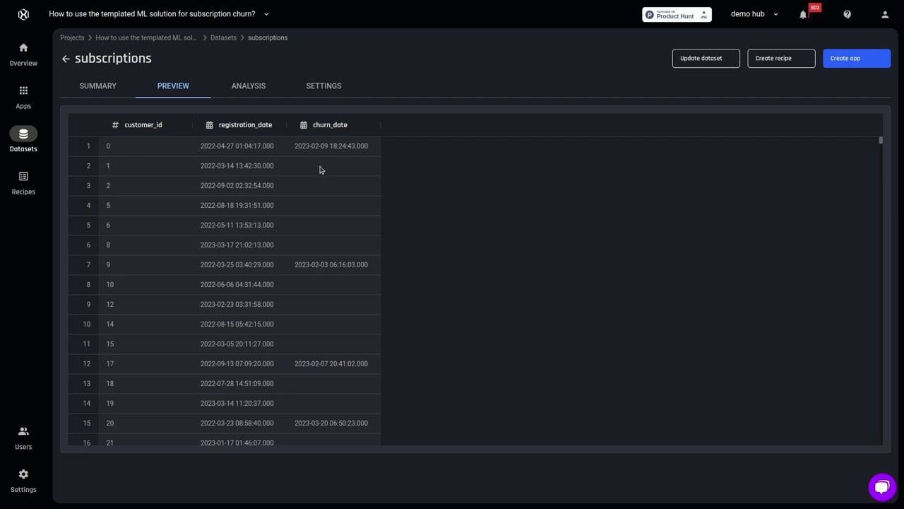
Examine the data previews of the customer_service_requests, billing and customer_demographics datasets.
{"action": "left_click", "coordinate": [226, 38]}
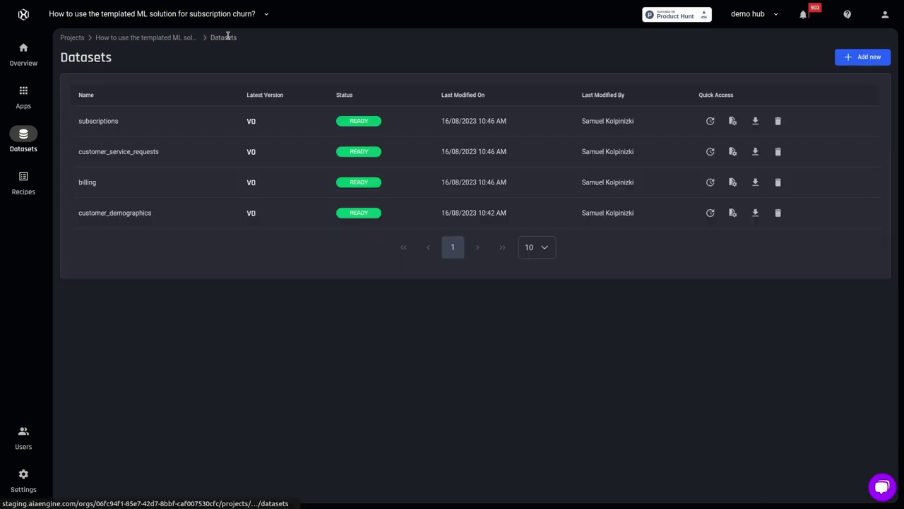
{"action": "left_click", "coordinate": [139, 154]}
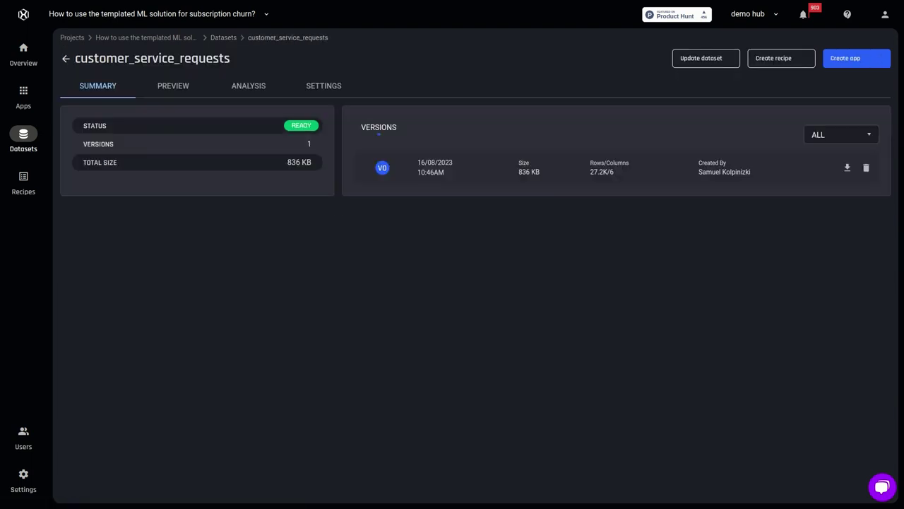
{"action": "left_click", "coordinate": [173, 86]}
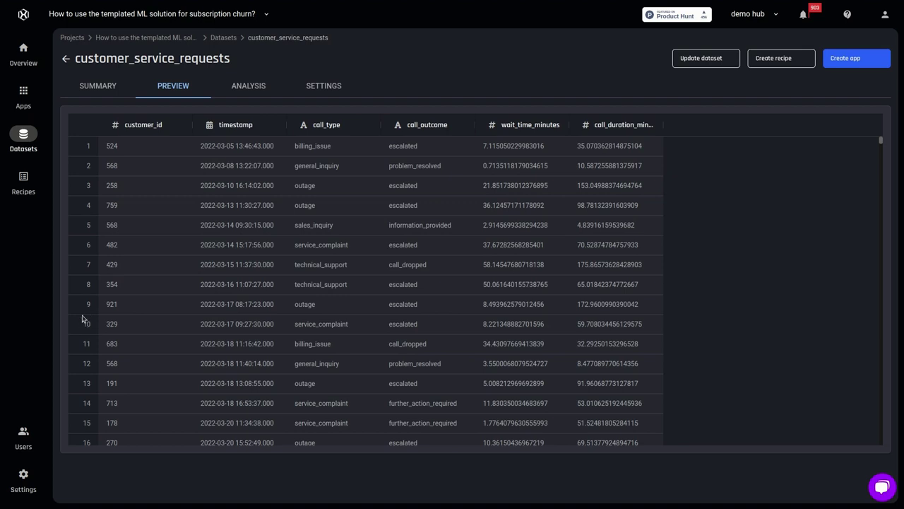
{"action": "left_click", "coordinate": [216, 38]}
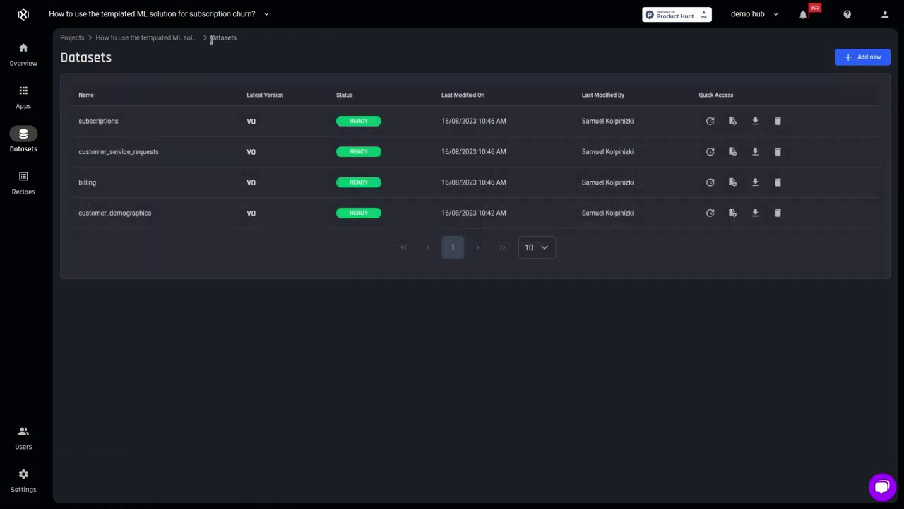
{"action": "left_click", "coordinate": [87, 182]}
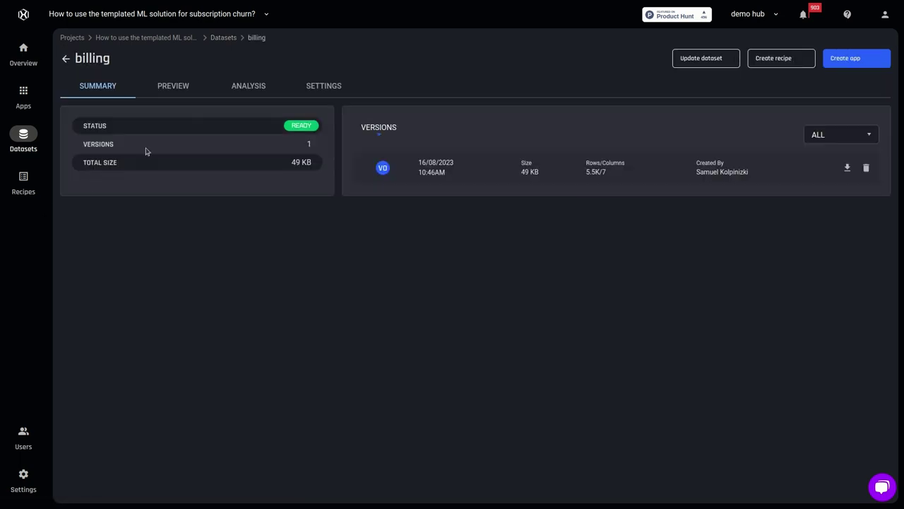
{"action": "left_click", "coordinate": [174, 88]}
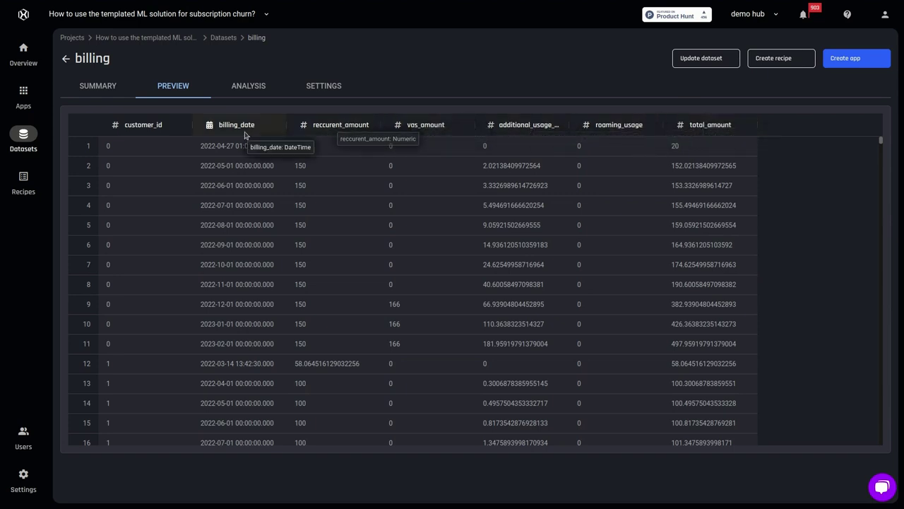
{"action": "left_click", "coordinate": [221, 37]}
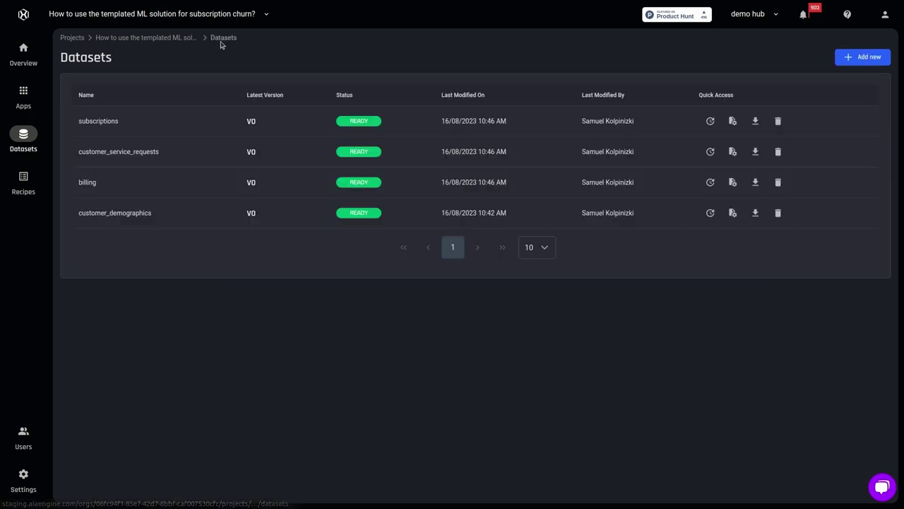
{"action": "left_click", "coordinate": [122, 213]}
{"action": "left_click", "coordinate": [175, 87]}
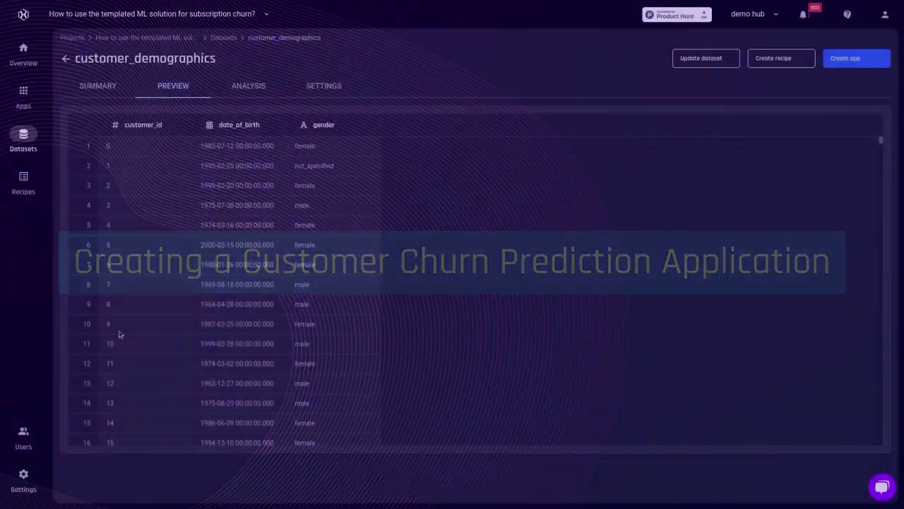
Create a new app from the Customer Churn Prediction template, keeping the suggested name Customer Churn Prediction.
{"action": "left_click", "coordinate": [23, 49]}
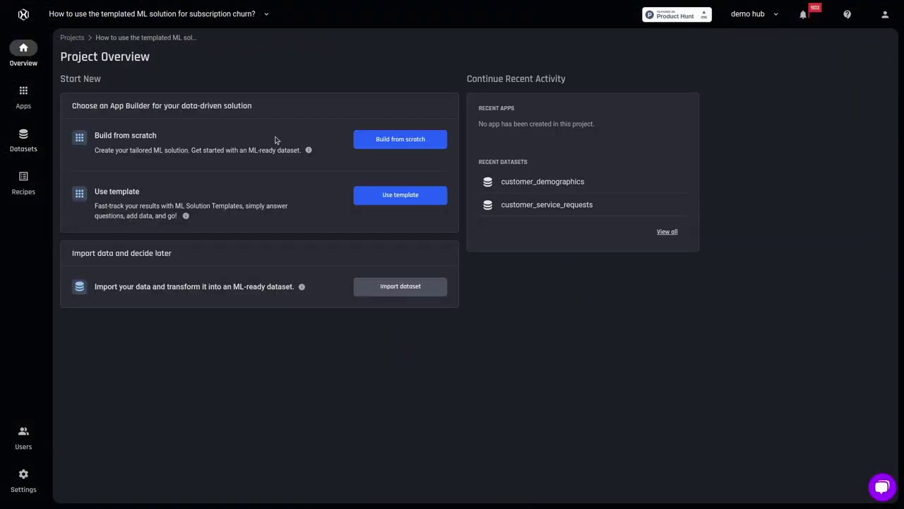
{"action": "left_click", "coordinate": [392, 198]}
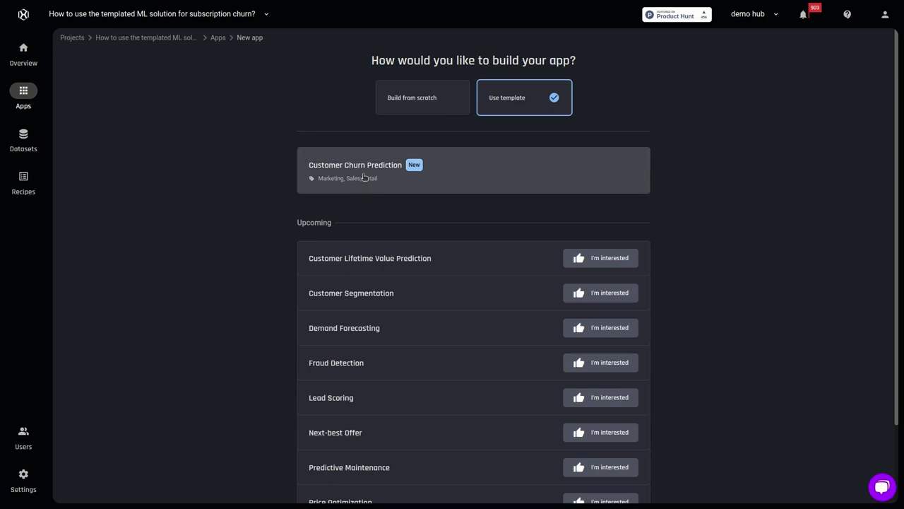
{"action": "left_click", "coordinate": [365, 177]}
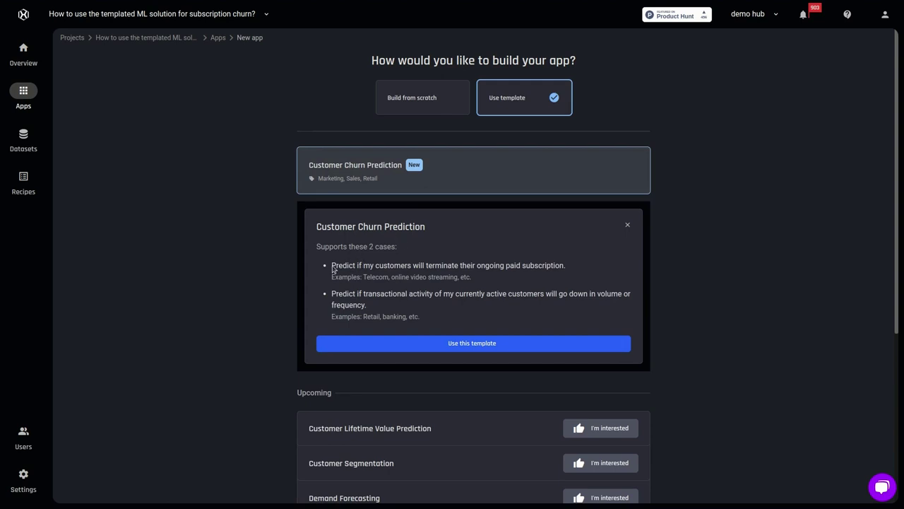
{"action": "left_click_drag", "start_coordinate": [332, 267], "coordinate": [492, 271]}
{"action": "left_click", "coordinate": [529, 273]}
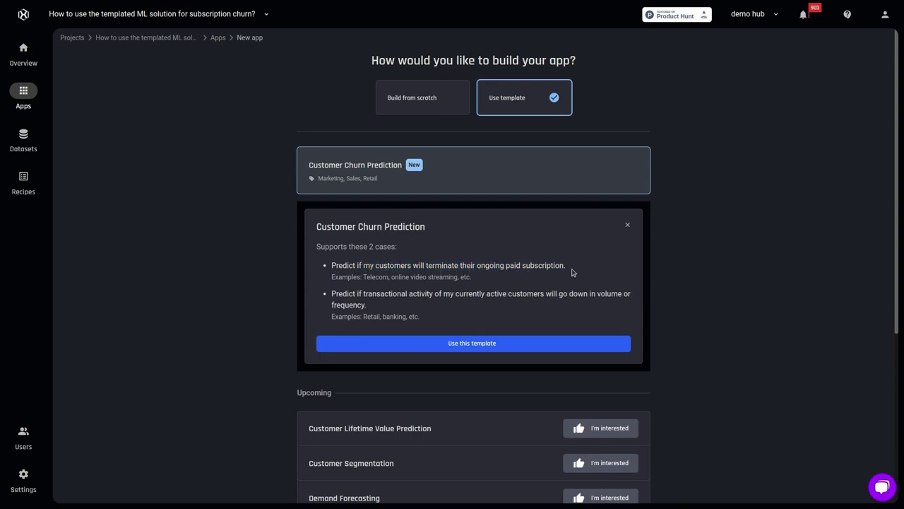
{"action": "left_click", "coordinate": [498, 346]}
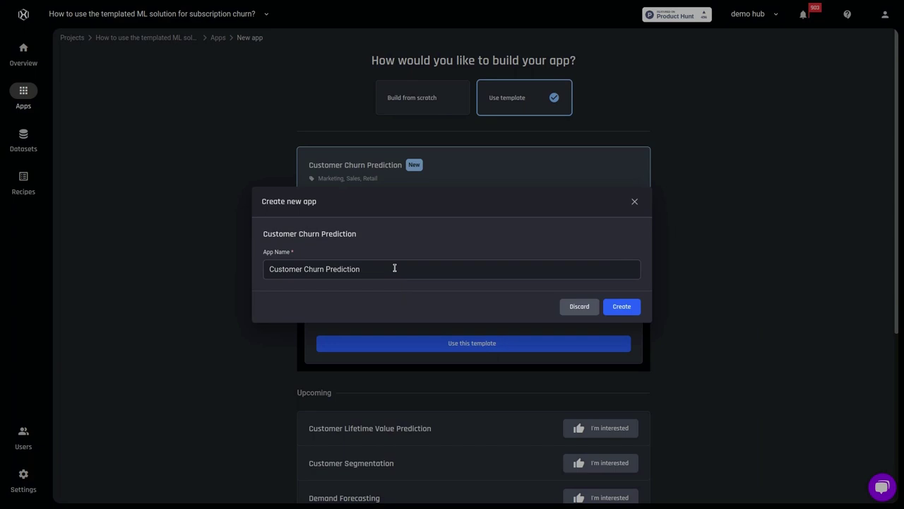
{"action": "left_click", "coordinate": [628, 307]}
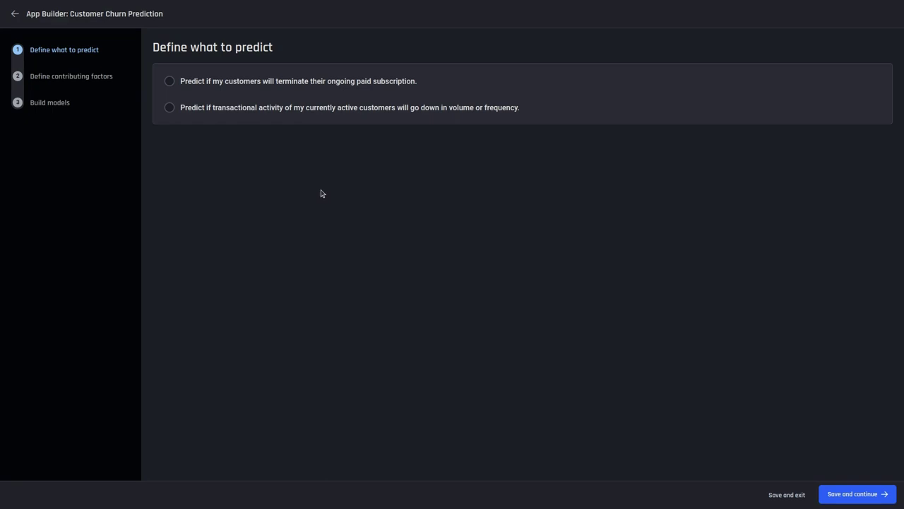
Choose to predict if customers will terminate their ongoing paid subscription, and save to continue to adding data.
{"action": "left_click", "coordinate": [194, 109]}
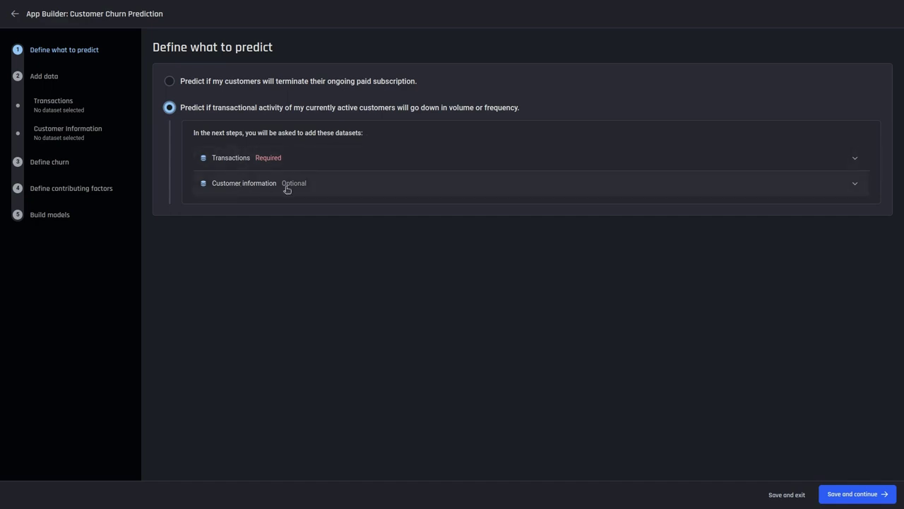
{"action": "left_click", "coordinate": [169, 81]}
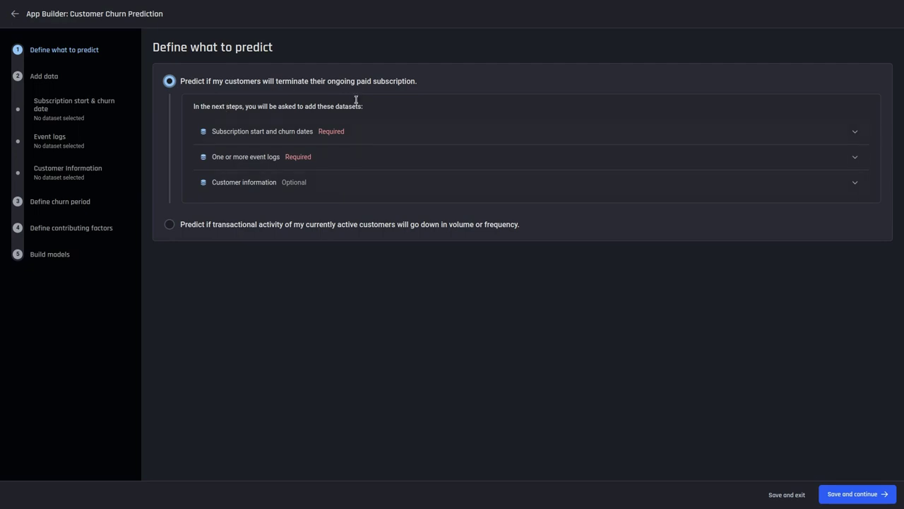
{"action": "left_click", "coordinate": [872, 494]}
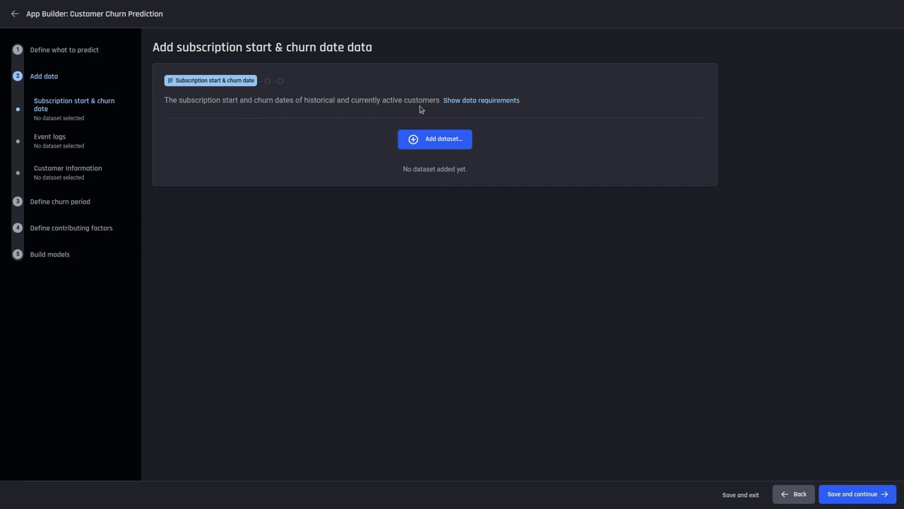
Review the data requirements and add the subscriptions dataset as the subscription start and churn date data.
{"action": "left_click", "coordinate": [505, 101]}
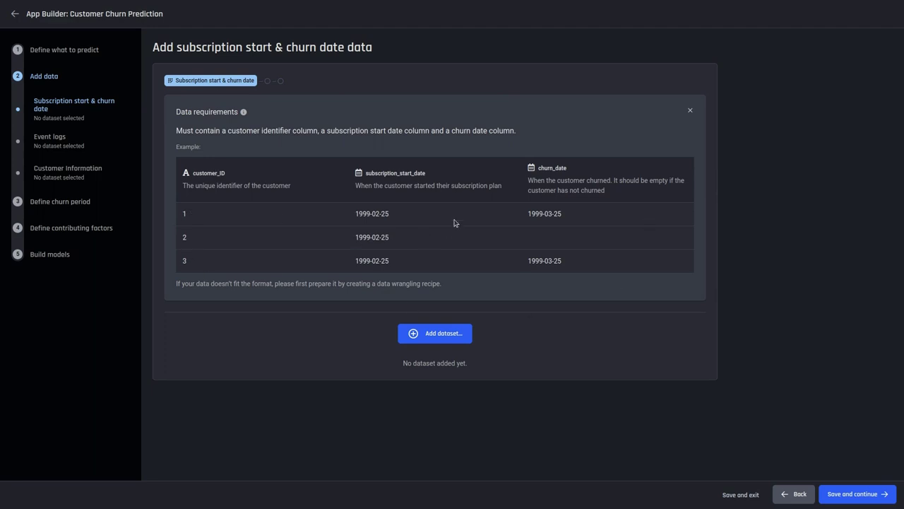
{"action": "left_click", "coordinate": [447, 333]}
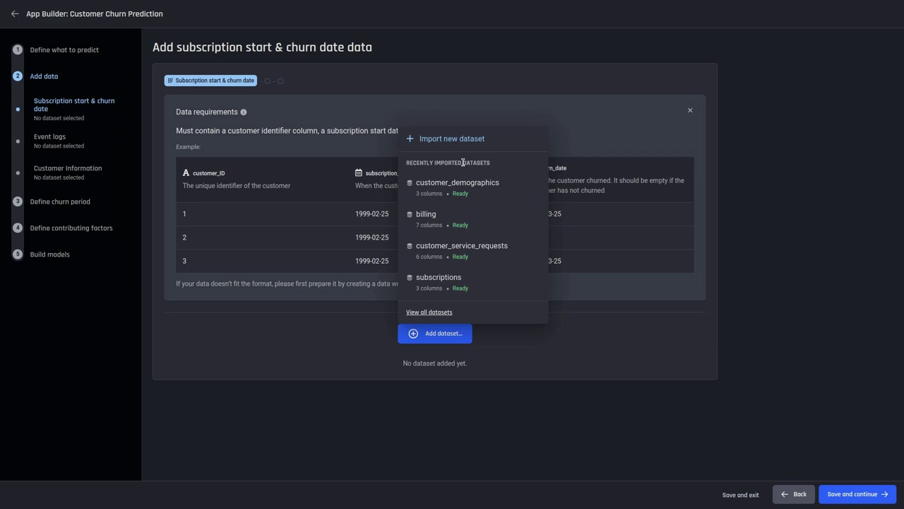
{"action": "left_click", "coordinate": [433, 277]}
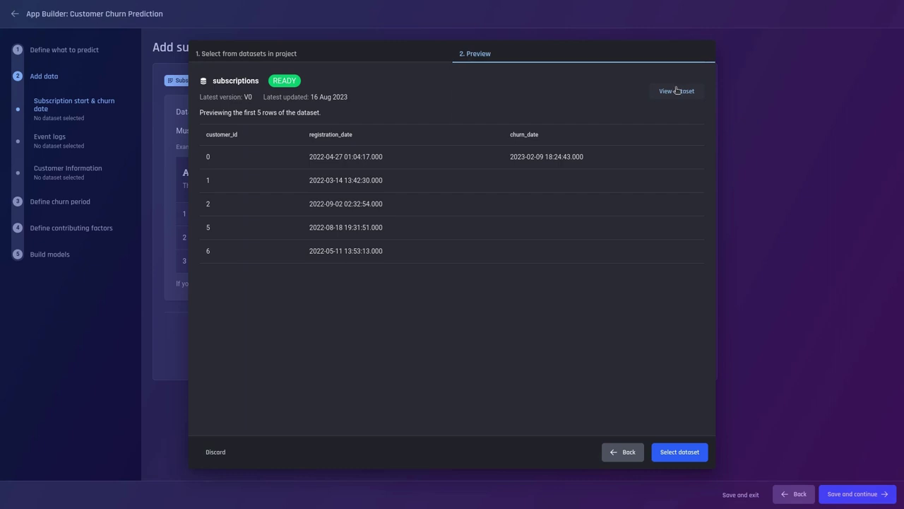
{"action": "left_click", "coordinate": [667, 456]}
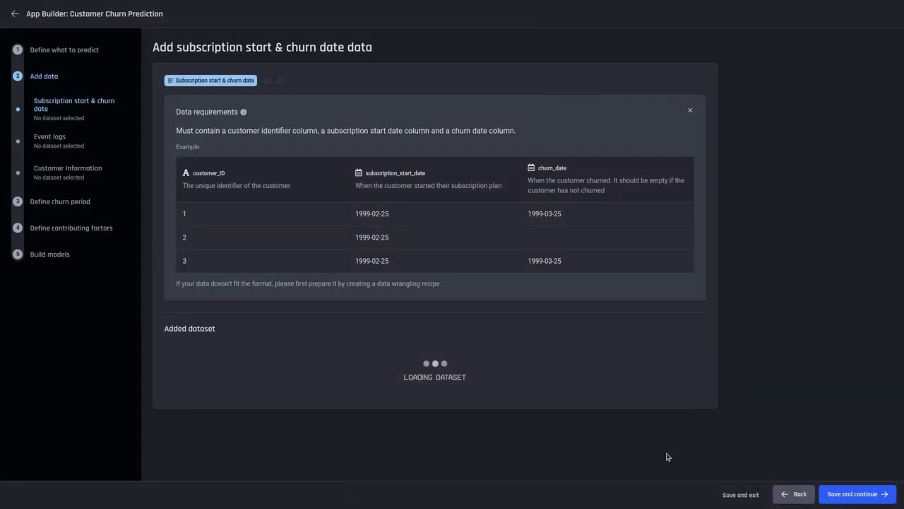
Map customer_id as customer identifier, registration_date as subscription start and churn_date as churn date, and save to continue to the event logs.
{"action": "scroll", "coordinate": [551, 275], "scroll_direction": "down", "scroll_amount": 2}
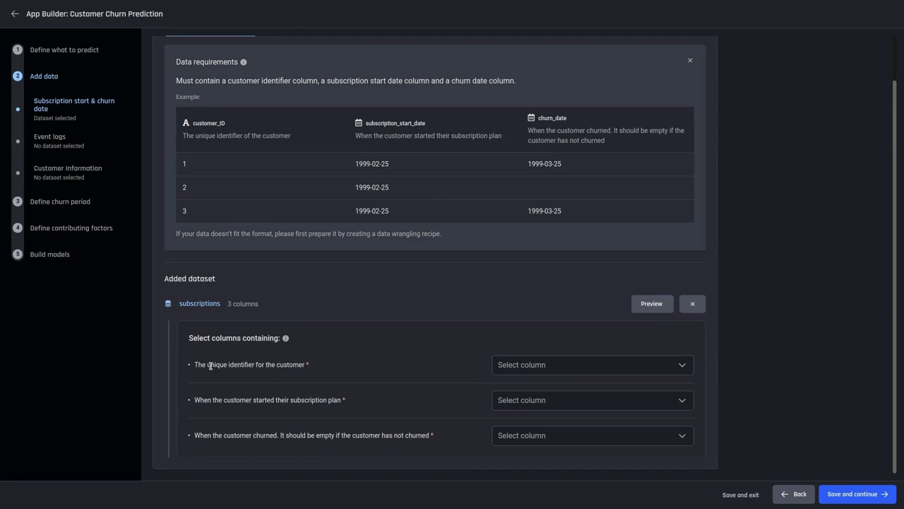
{"action": "left_click", "coordinate": [545, 365]}
{"action": "left_click", "coordinate": [541, 426]}
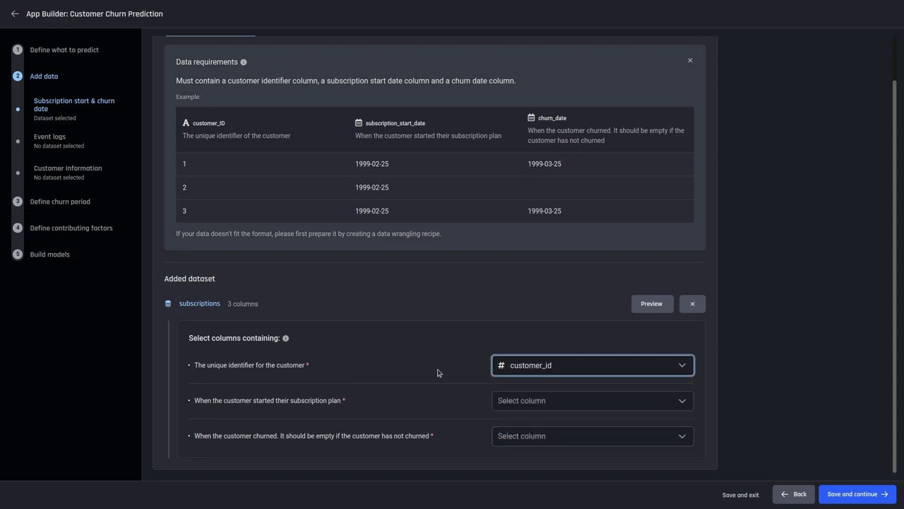
{"action": "left_click", "coordinate": [527, 401]}
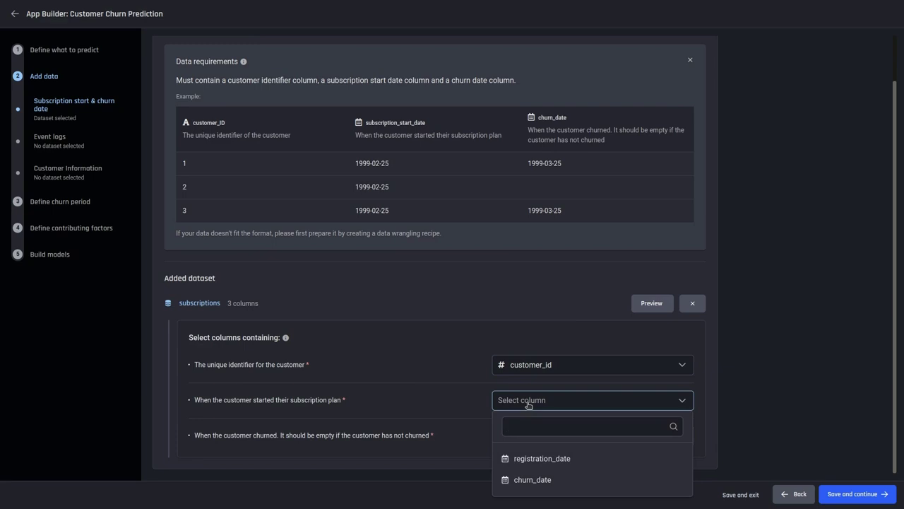
{"action": "left_click", "coordinate": [551, 461]}
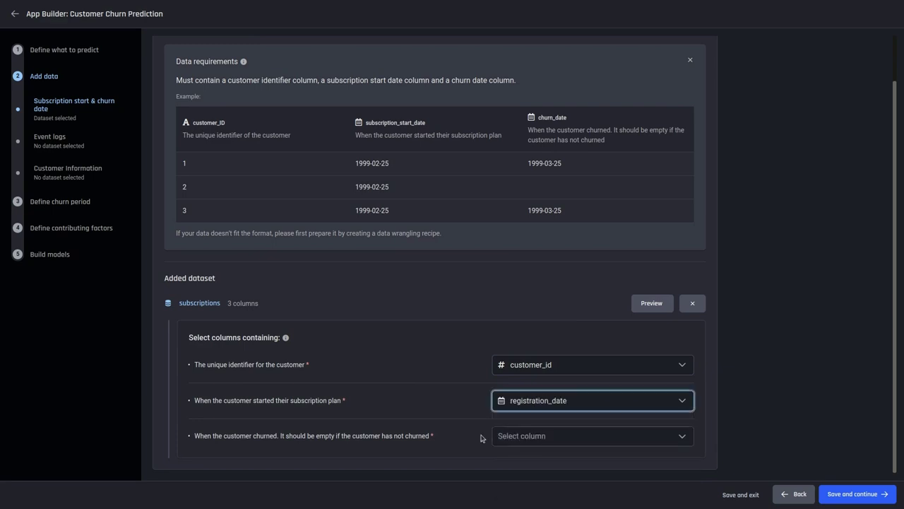
{"action": "left_click", "coordinate": [521, 440]}
{"action": "left_click", "coordinate": [529, 417]}
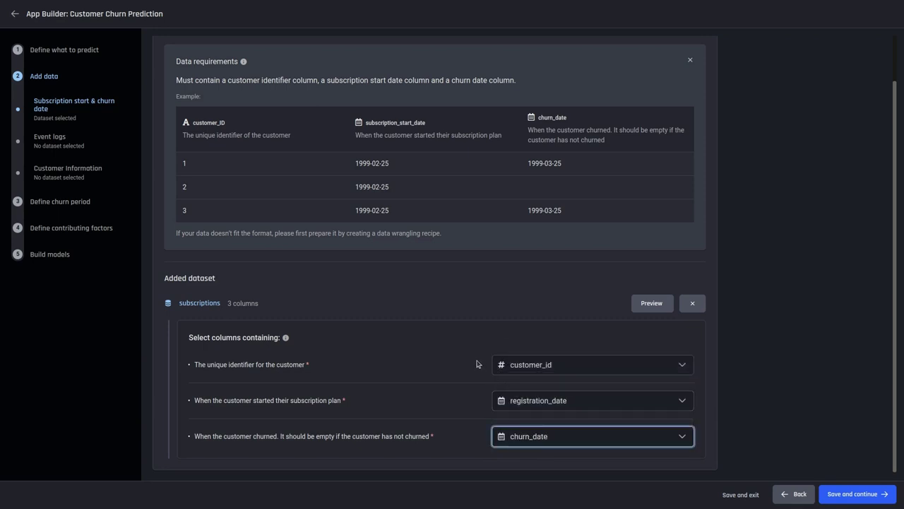
{"action": "left_click", "coordinate": [856, 494]}
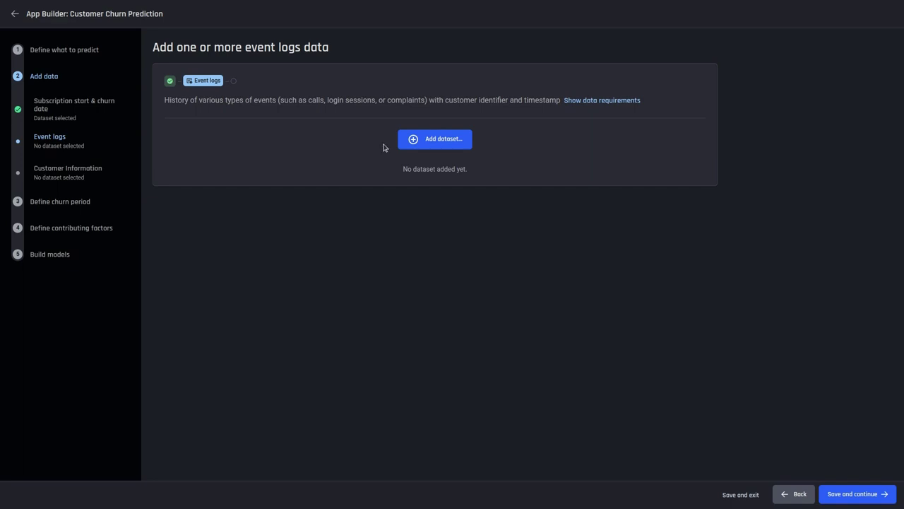
Review the event log data requirements and add the customer_service_requests dataset as event log data.
{"action": "left_click", "coordinate": [620, 101]}
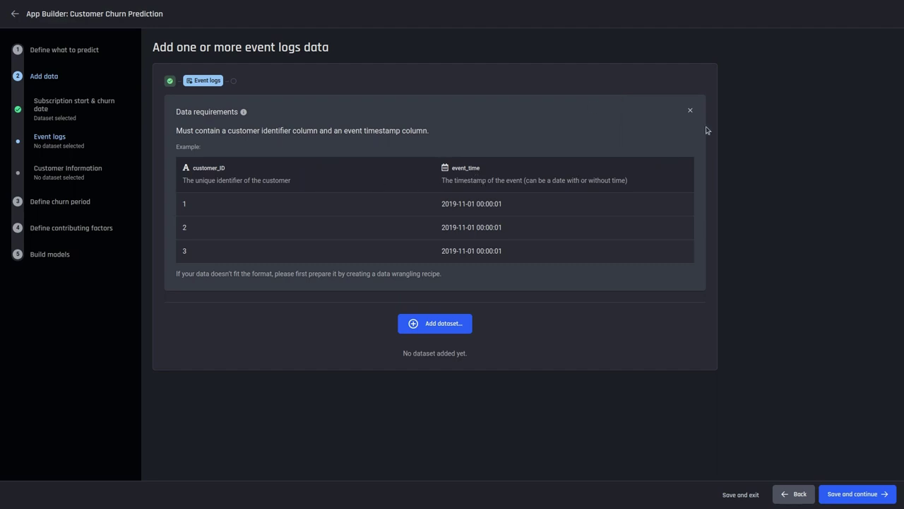
{"action": "left_click", "coordinate": [690, 110]}
{"action": "left_click", "coordinate": [457, 140]}
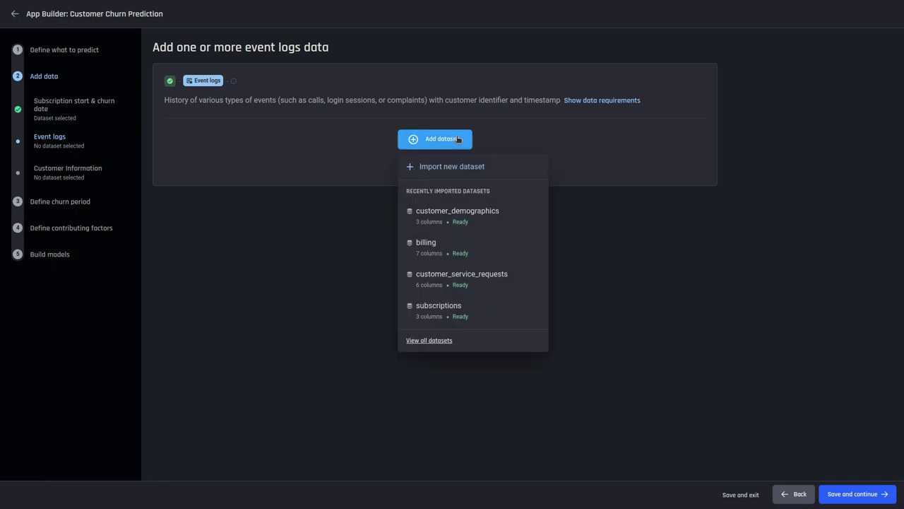
{"action": "left_click", "coordinate": [468, 279]}
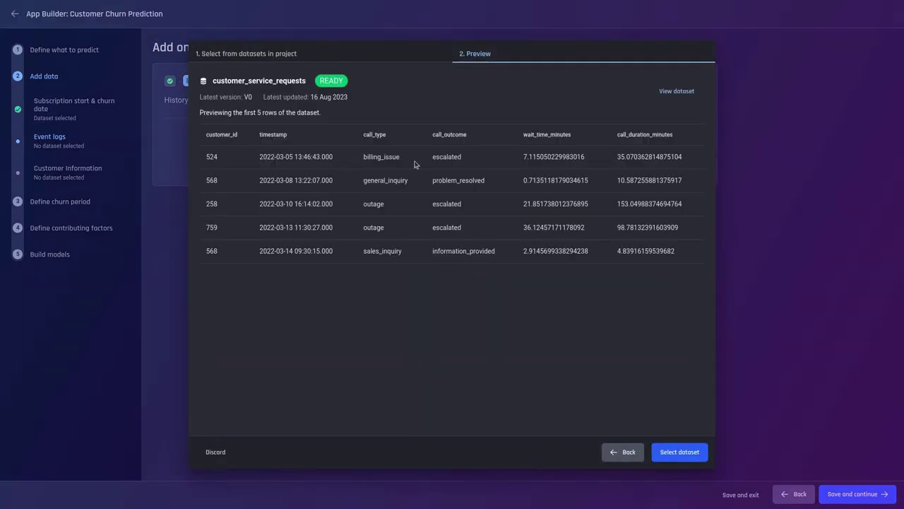
{"action": "left_click", "coordinate": [676, 445]}
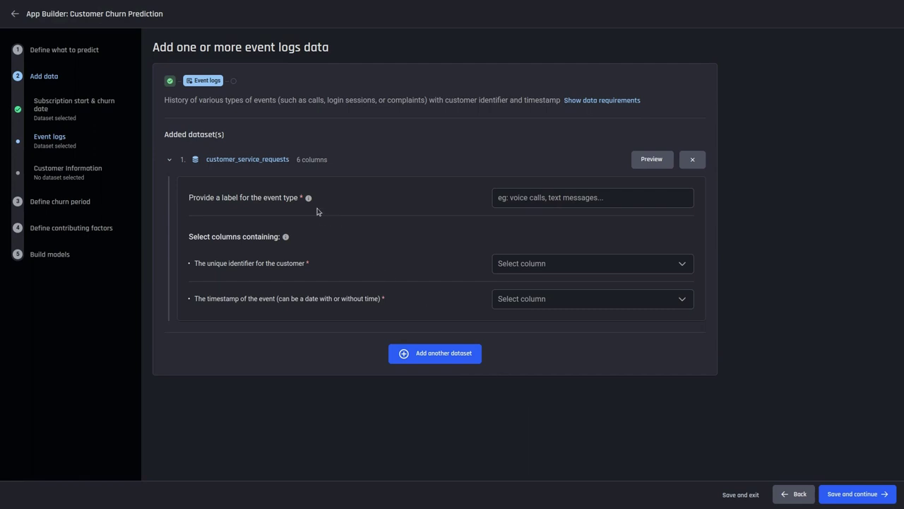
Label the customer_service_requests events service_requests, with customer_id as the customer identifier and timestamp as the event timestamp.
{"action": "mouse_move", "coordinate": [311, 201]}
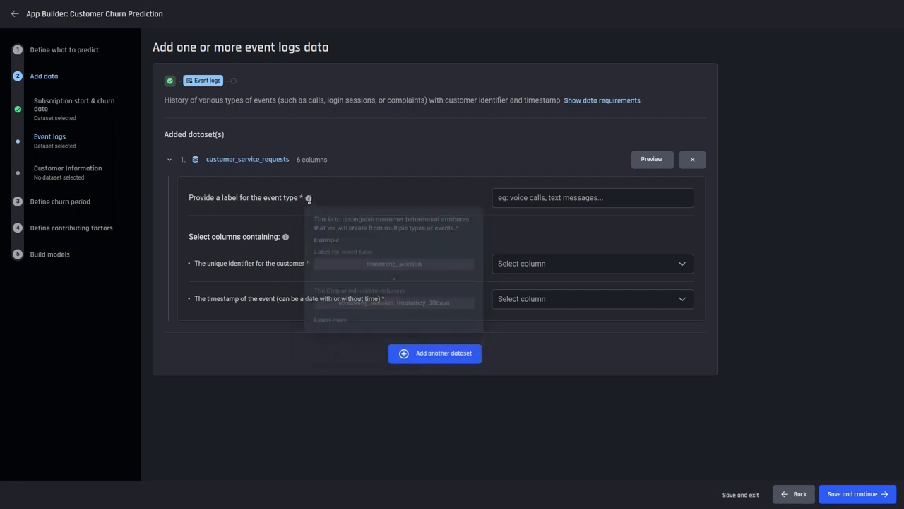
{"action": "left_click", "coordinate": [498, 198]}
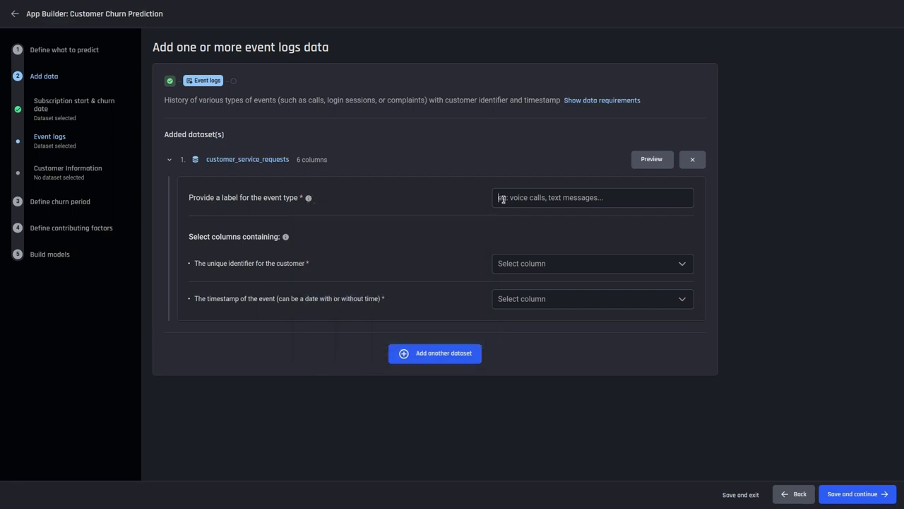
{"action": "type", "text": "service_"}
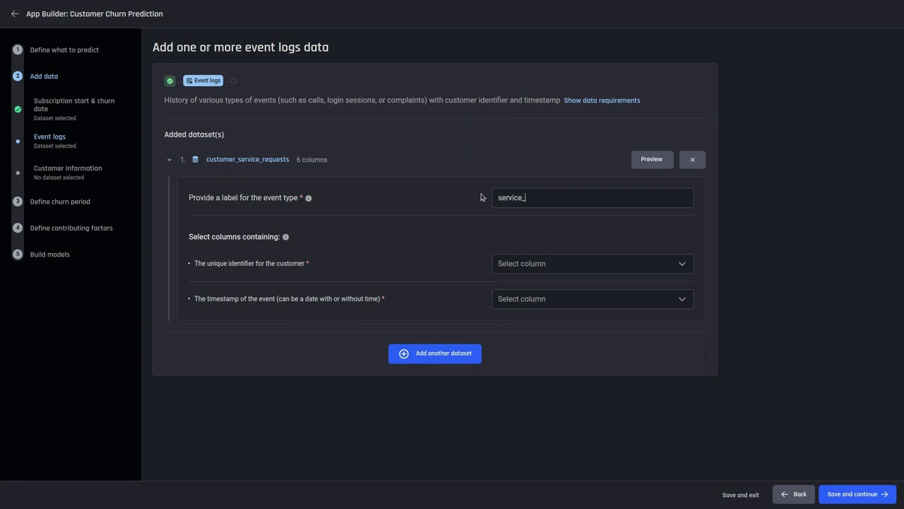
{"action": "type", "text": "requests"}
{"action": "left_click", "coordinate": [519, 265]}
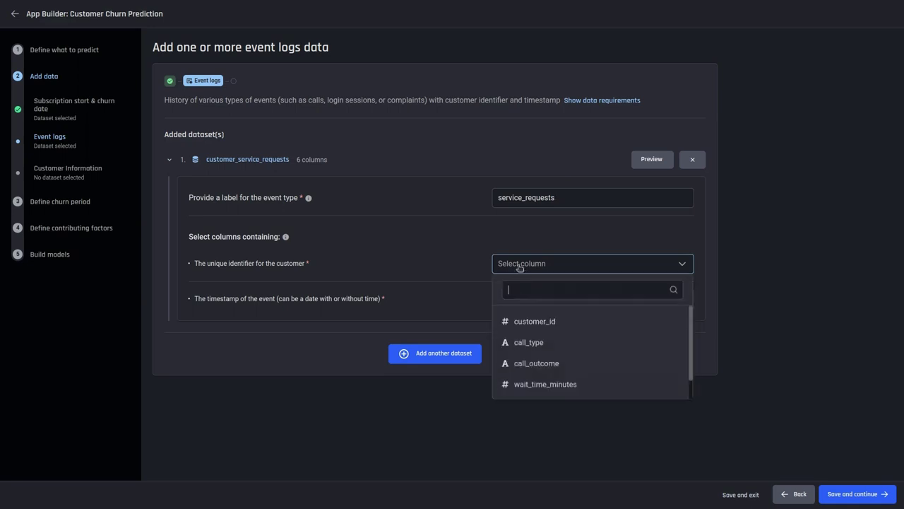
{"action": "left_click", "coordinate": [520, 322]}
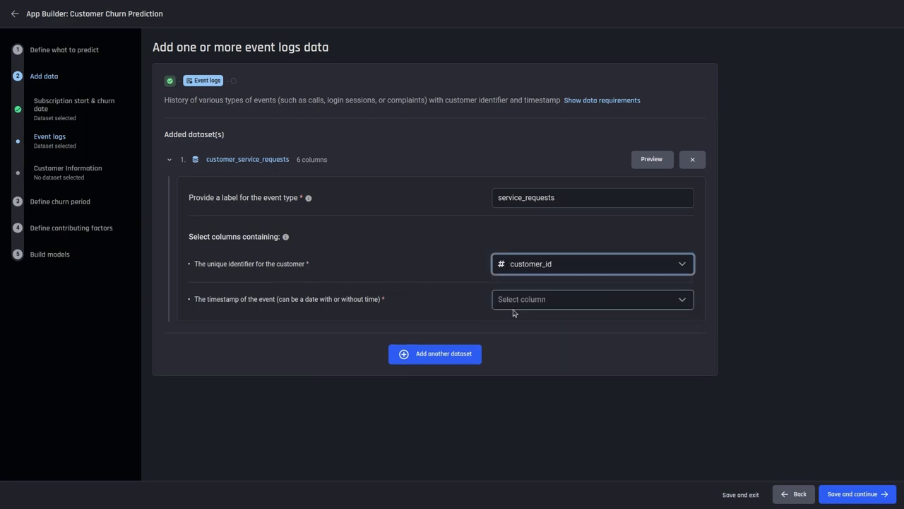
{"action": "left_click", "coordinate": [514, 306]}
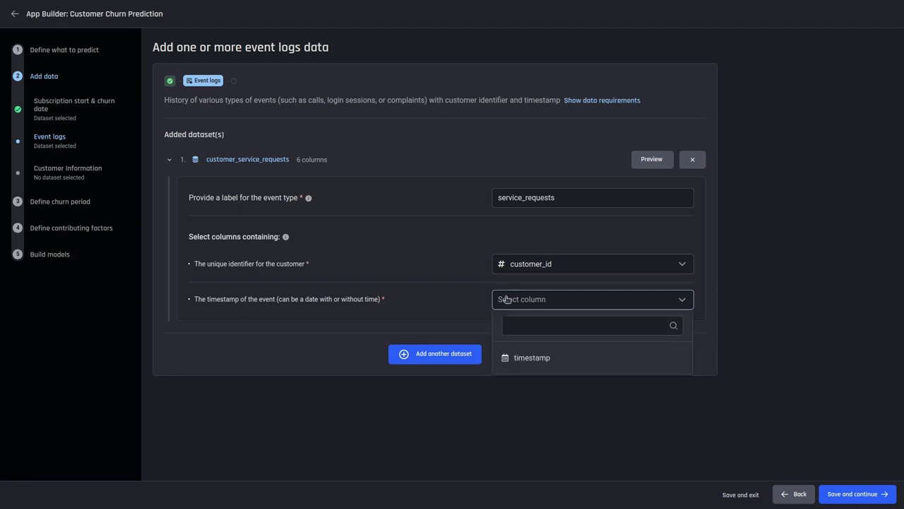
{"action": "left_click", "coordinate": [542, 363]}
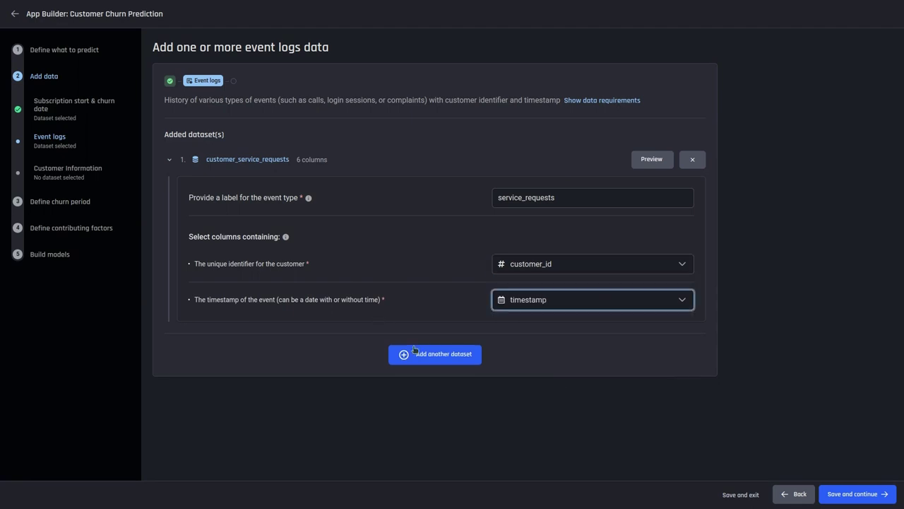
Add the billing dataset as a second event log.
{"action": "left_click", "coordinate": [445, 358]}
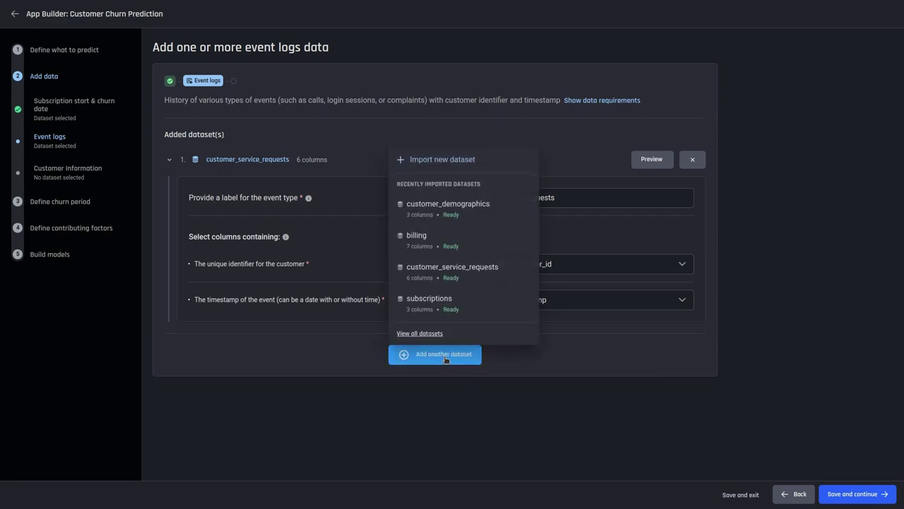
{"action": "left_click", "coordinate": [416, 240]}
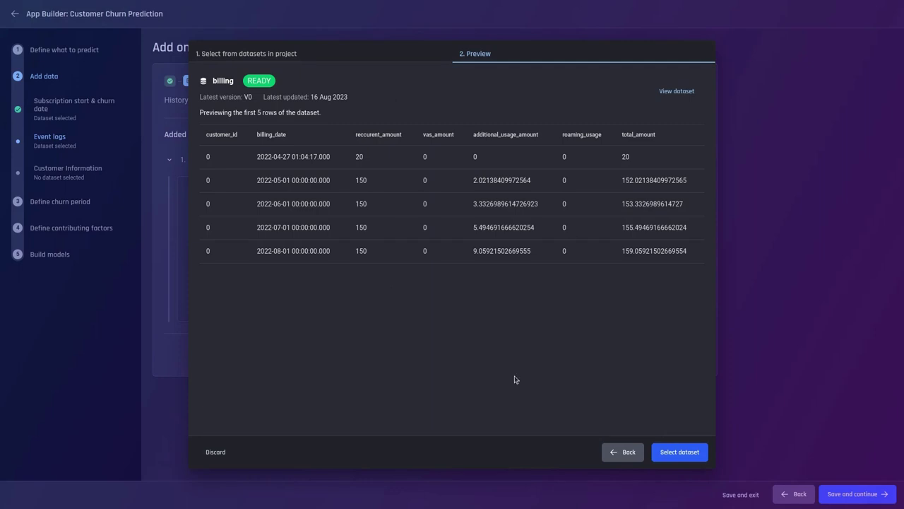
{"action": "left_click", "coordinate": [684, 452]}
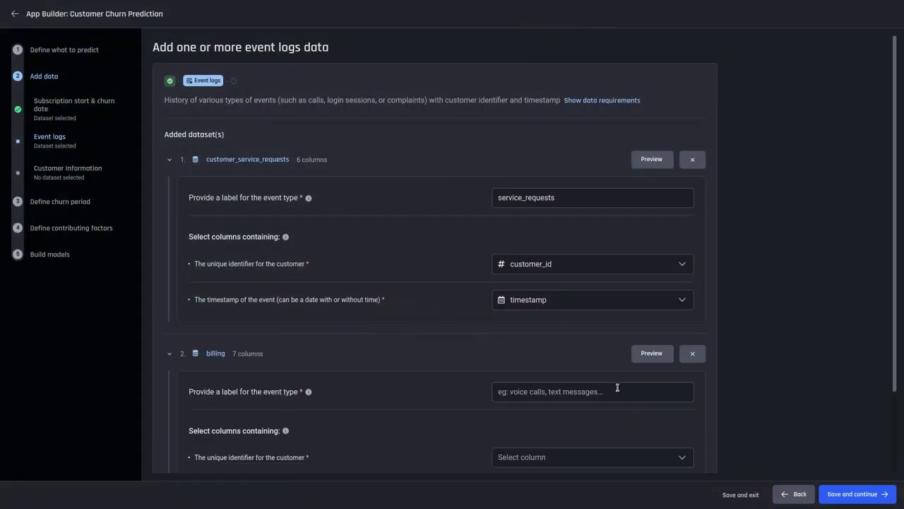
Label the billing events statements, map customer_id as customer identifier and billing_date as timestamp, and save to continue to customer information.
{"action": "scroll", "coordinate": [593, 339], "scroll_direction": "down", "scroll_amount": 2}
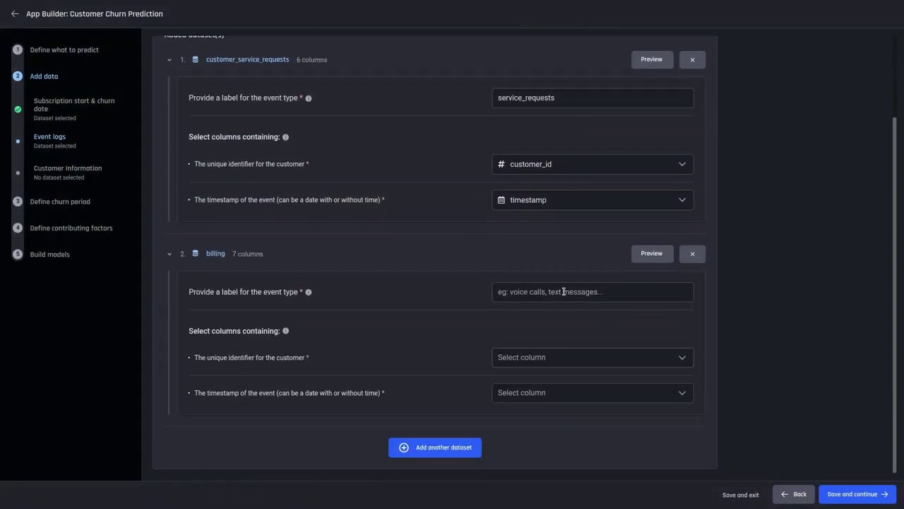
{"action": "type", "text": "statements"}
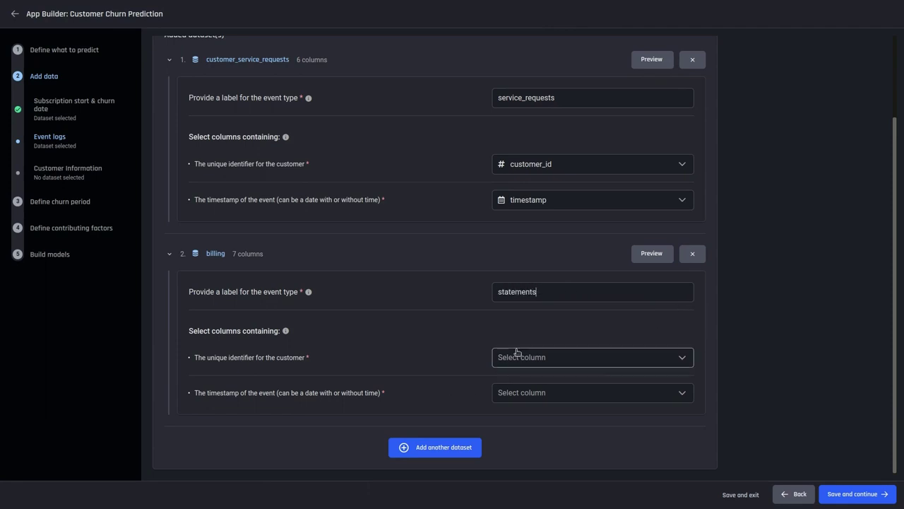
{"action": "left_click", "coordinate": [520, 353]}
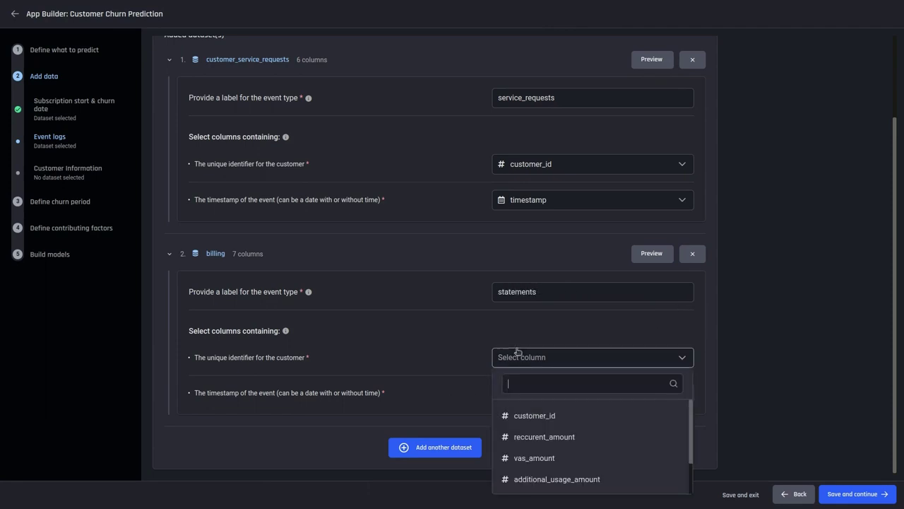
{"action": "left_click", "coordinate": [534, 416]}
{"action": "left_click", "coordinate": [534, 392]}
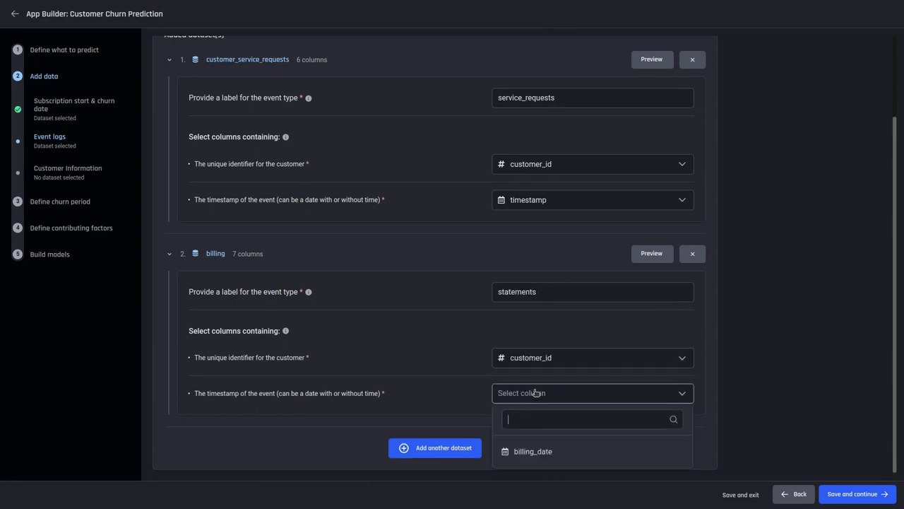
{"action": "left_click", "coordinate": [543, 456]}
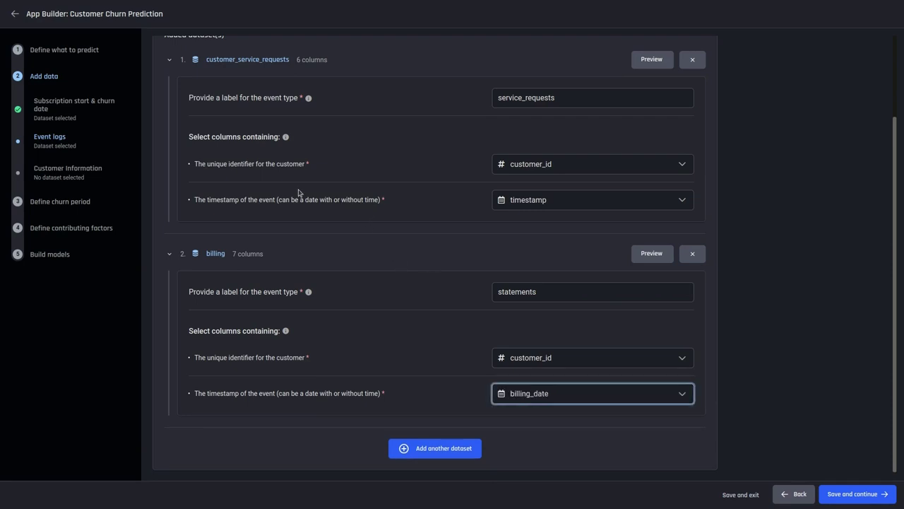
{"action": "left_click", "coordinate": [851, 495]}
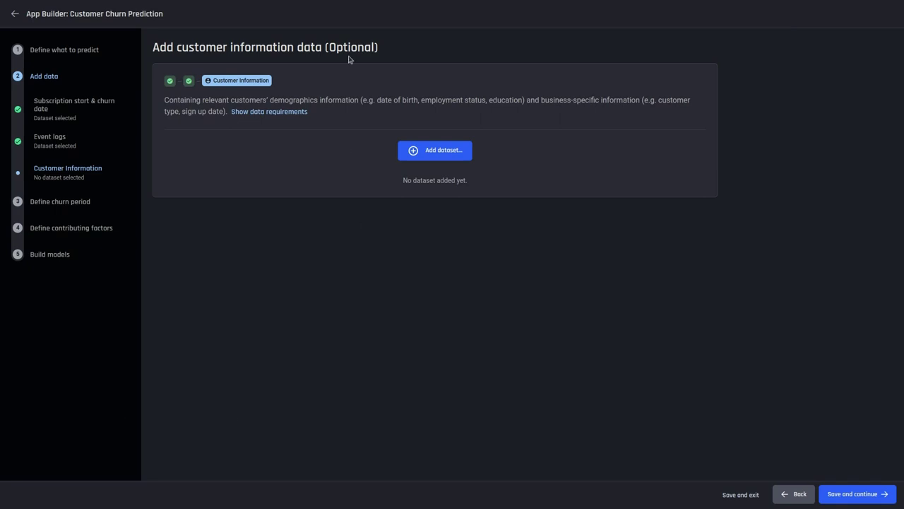
Review the customer information data requirements and add the customer_demographics dataset.
{"action": "left_click_drag", "start_coordinate": [326, 47], "coordinate": [385, 44]}
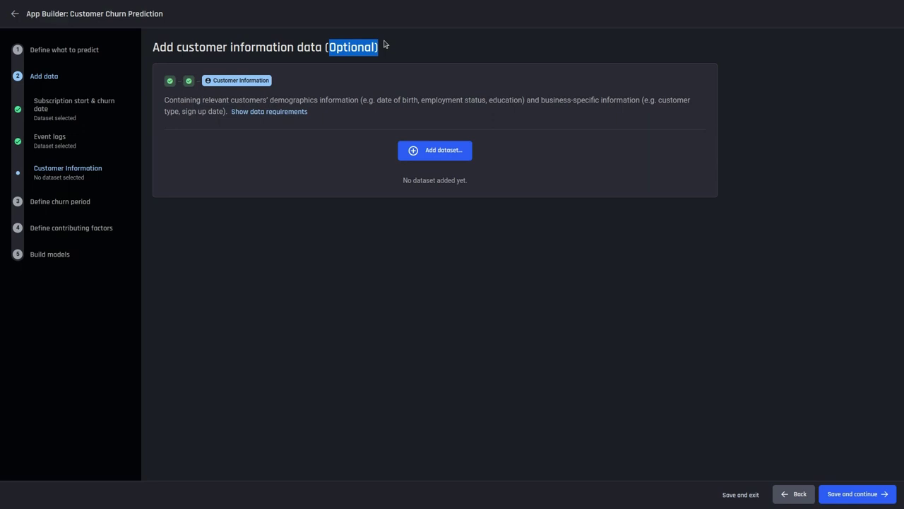
{"action": "left_click", "coordinate": [276, 115]}
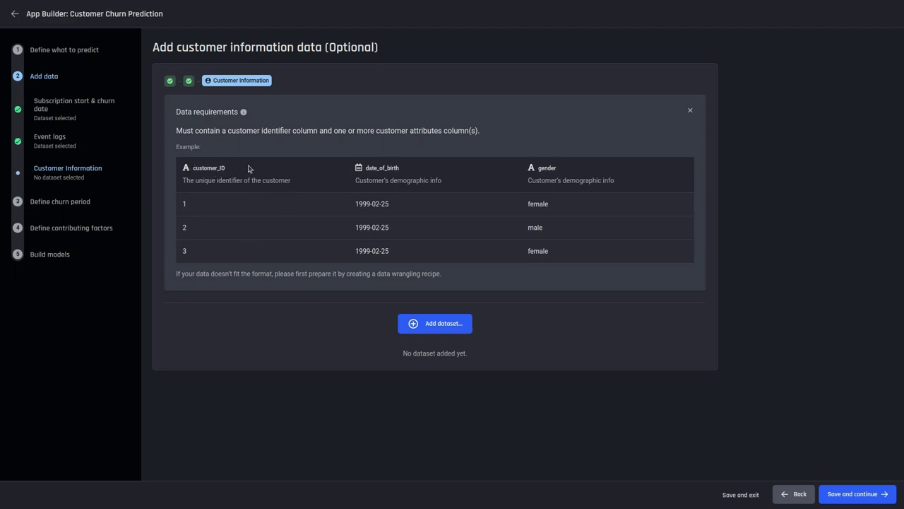
{"action": "left_click", "coordinate": [438, 331]}
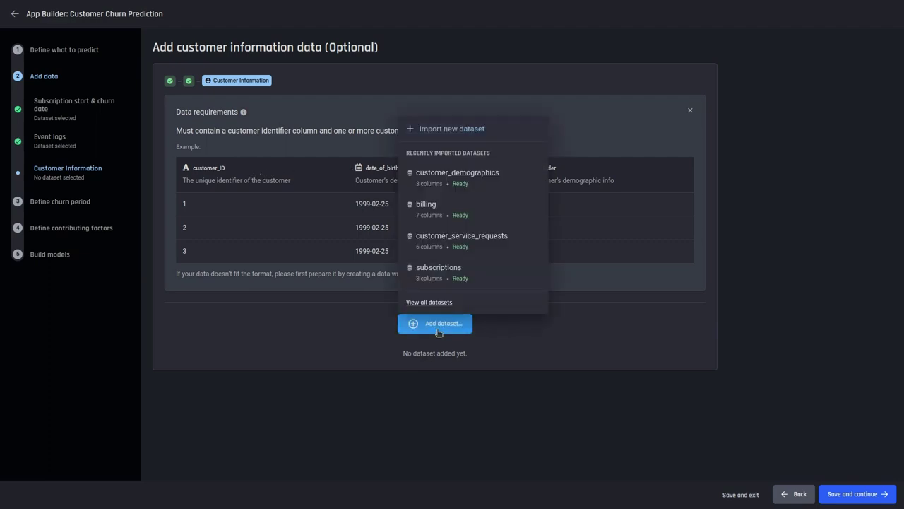
{"action": "left_click", "coordinate": [469, 185]}
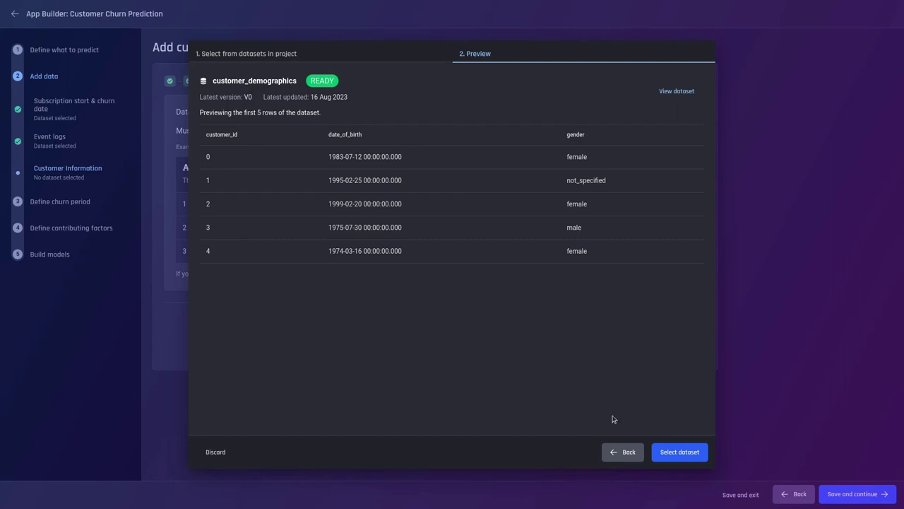
{"action": "left_click", "coordinate": [680, 452]}
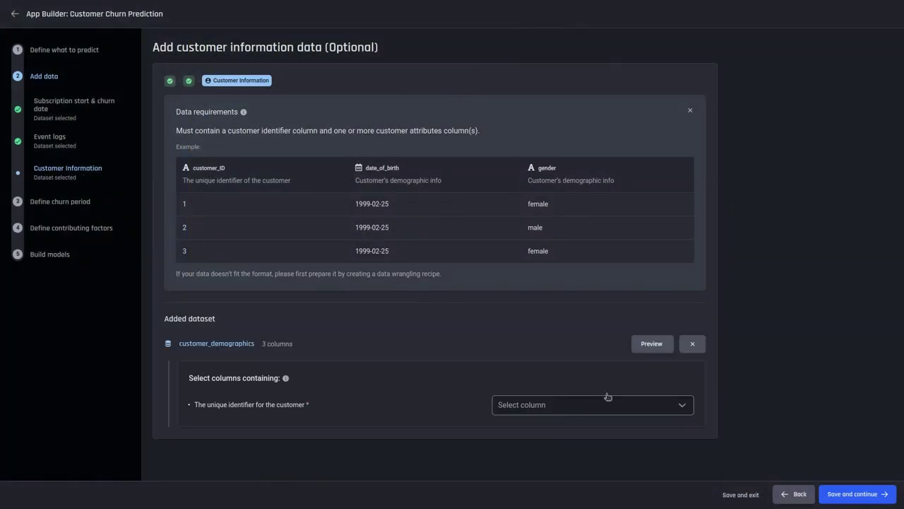
Map customer_id as the unique customer identifier of customer_demographics and save to continue to the churn period.
{"action": "left_click", "coordinate": [555, 405]}
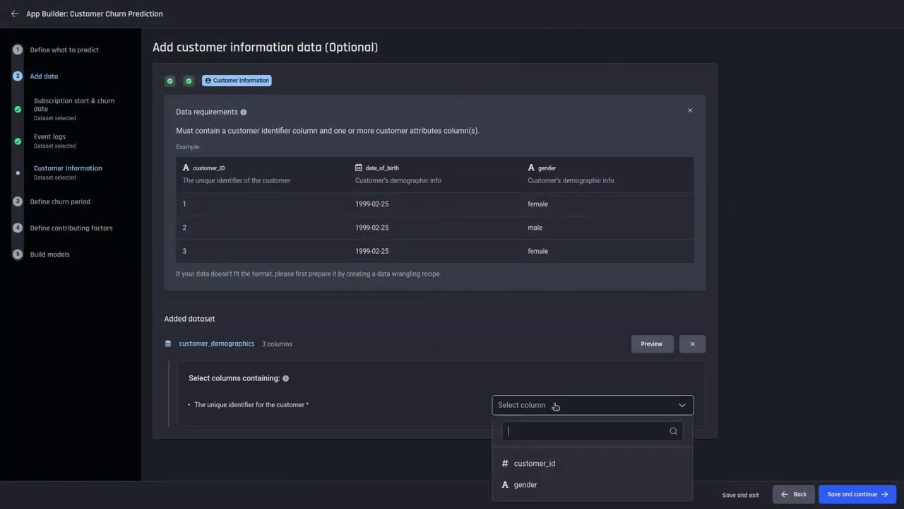
{"action": "left_click", "coordinate": [557, 464]}
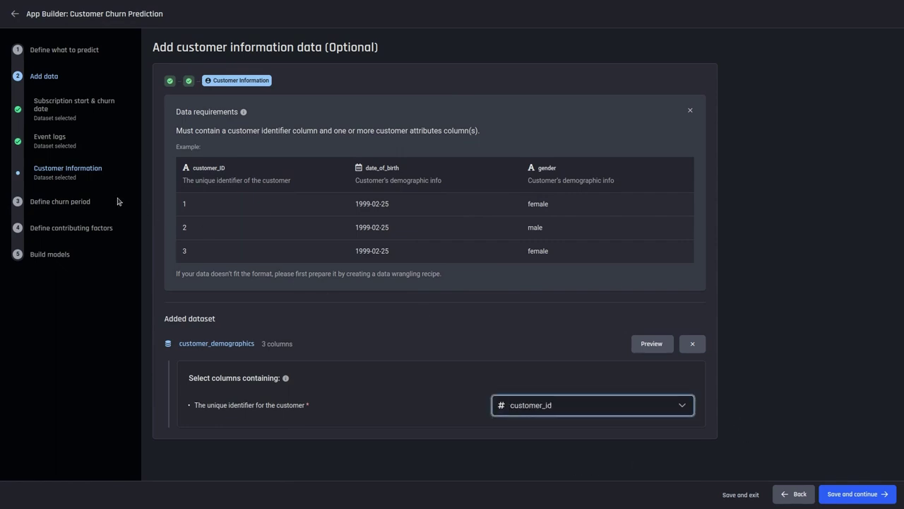
{"action": "left_click", "coordinate": [857, 494]}
{"action": "left_click", "coordinate": [857, 493]}
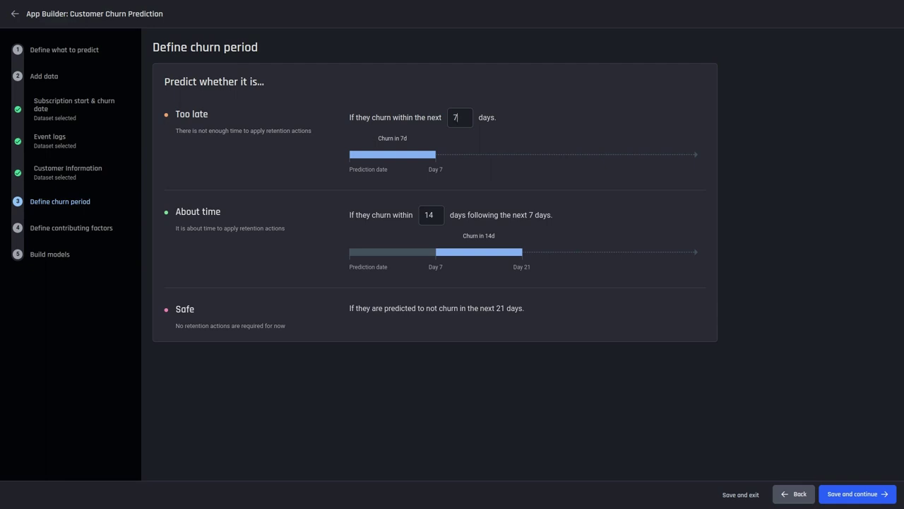
Review the churn categories and set the Too late period to churn within the next 21 days.
{"action": "triple_click", "coordinate": [205, 114]}
{"action": "left_click", "coordinate": [222, 219]}
{"action": "left_click_drag", "start_coordinate": [195, 309], "coordinate": [178, 312]}
{"action": "left_click", "coordinate": [465, 117]}
{"action": "key", "text": "BackSpace"}
{"action": "type", "text": "21"}
Set the About time period to churn within the following 21 days and save to continue to the contributing factors.
{"action": "left_click_drag", "start_coordinate": [176, 211], "coordinate": [223, 214]}
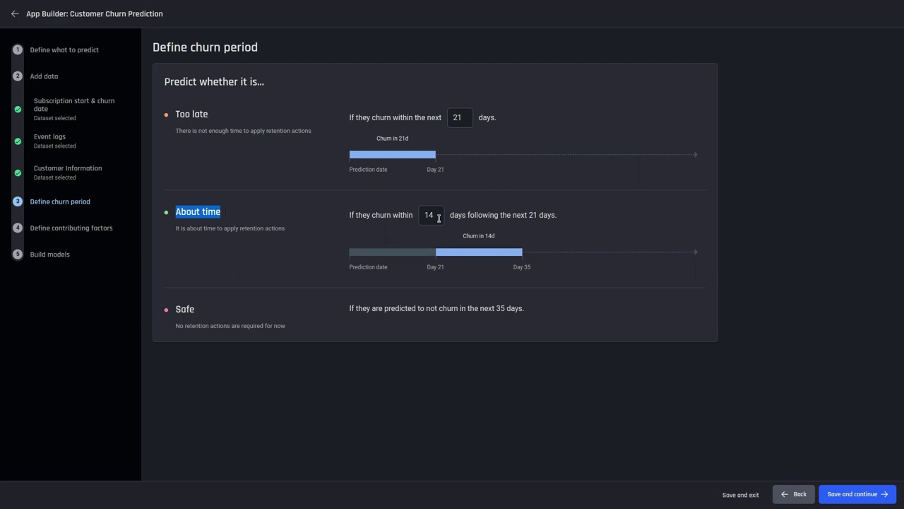
{"action": "left_click_drag", "start_coordinate": [438, 217], "coordinate": [422, 216]}
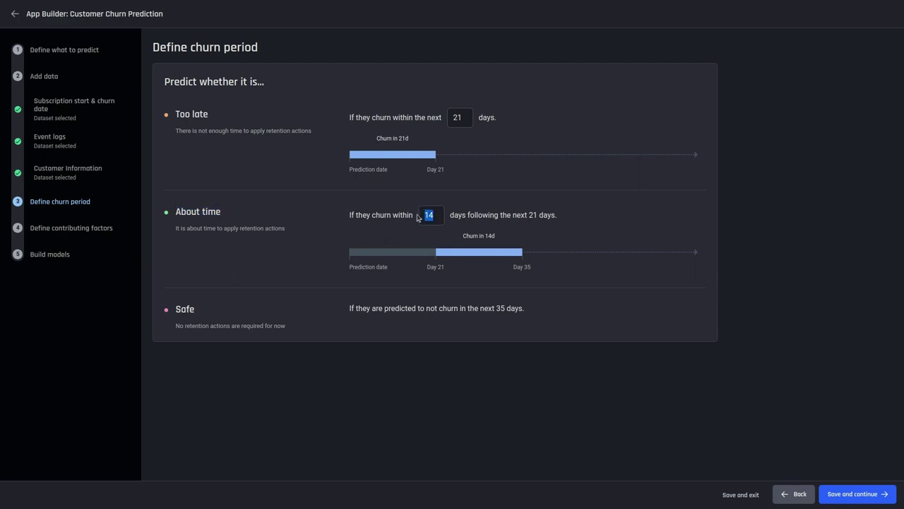
{"action": "type", "text": "21"}
{"action": "left_click_drag", "start_coordinate": [180, 309], "coordinate": [185, 309]}
{"action": "left_click", "coordinate": [852, 494]}
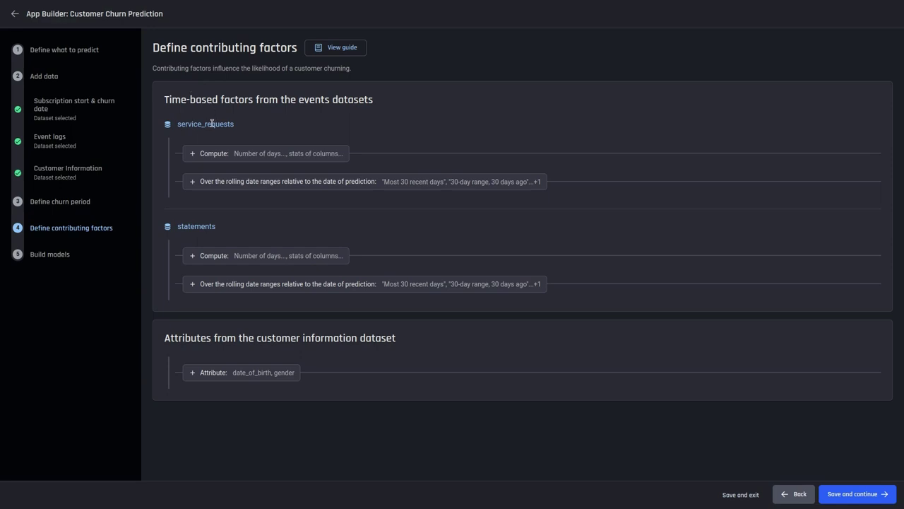
Examine the service_requests contributing factors, including the computed column stats and the rolling date range starting 60 days ago.
{"action": "left_click_drag", "start_coordinate": [177, 124], "coordinate": [238, 132]}
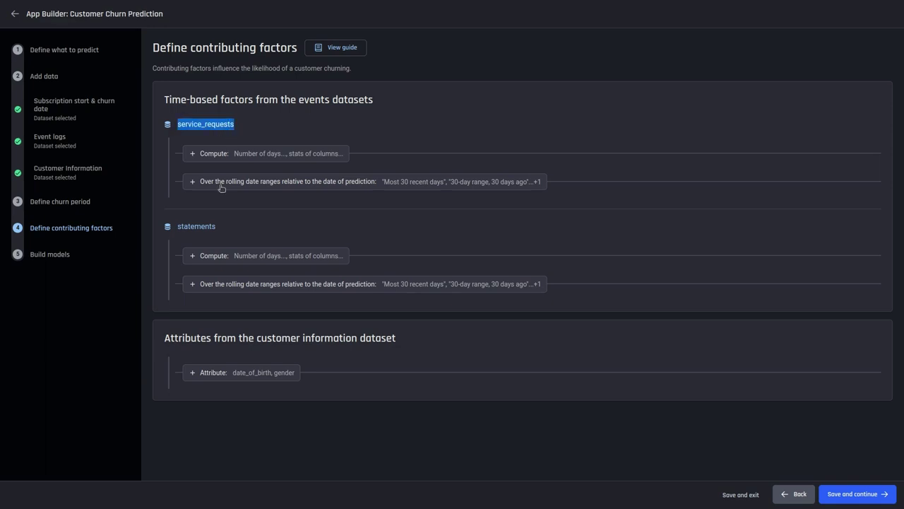
{"action": "left_click_drag", "start_coordinate": [178, 226], "coordinate": [217, 226]}
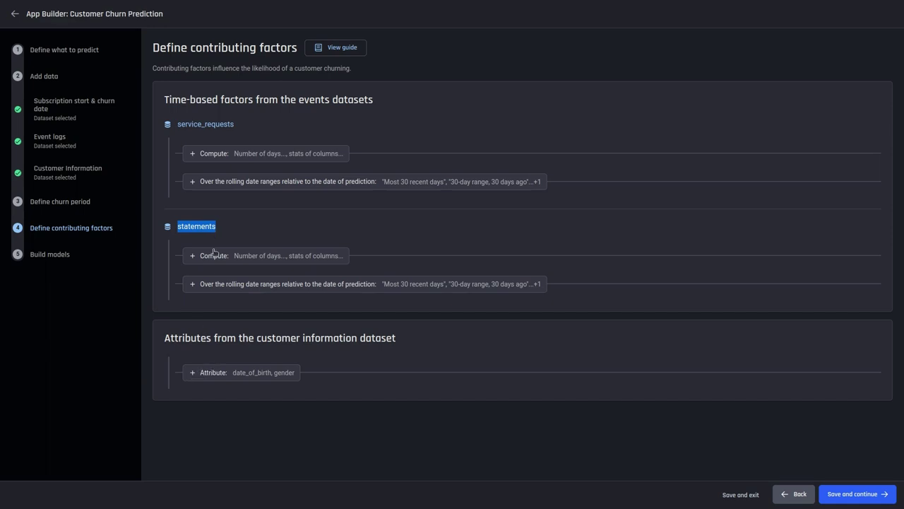
{"action": "left_click", "coordinate": [192, 149]}
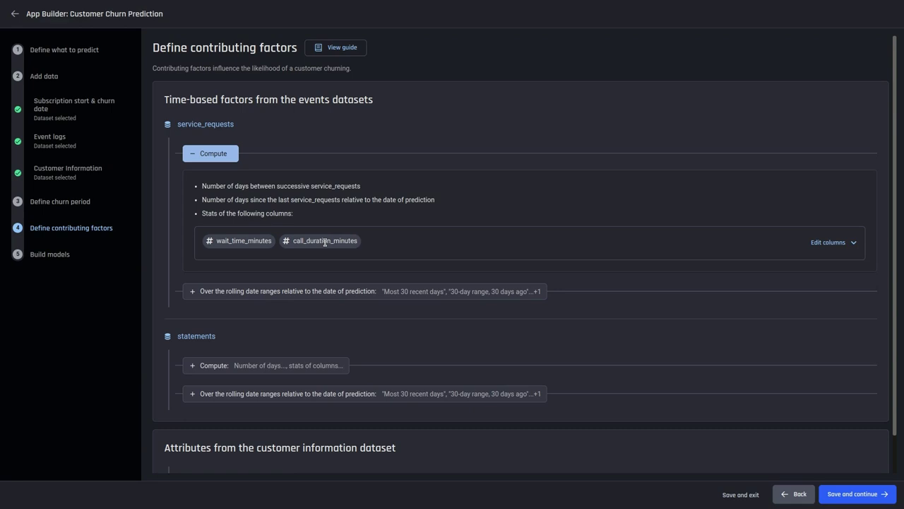
{"action": "left_click", "coordinate": [201, 294]}
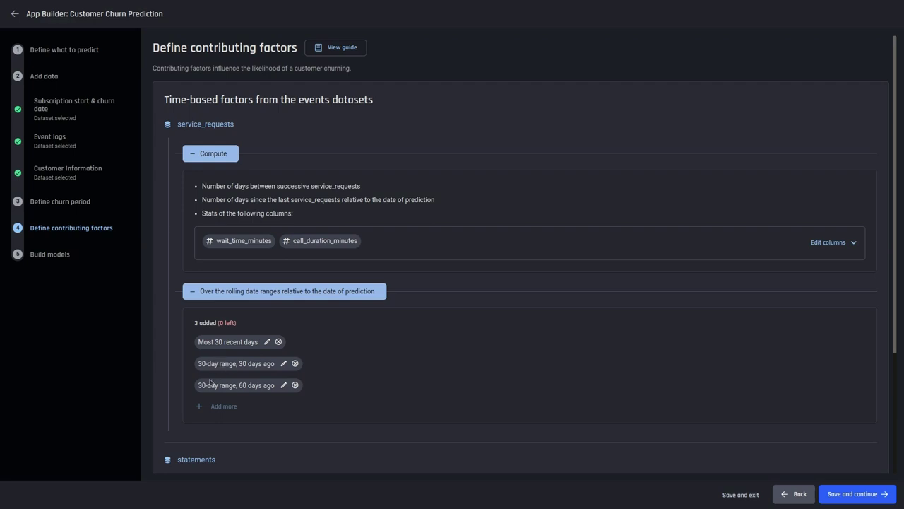
{"action": "left_click", "coordinate": [283, 386]}
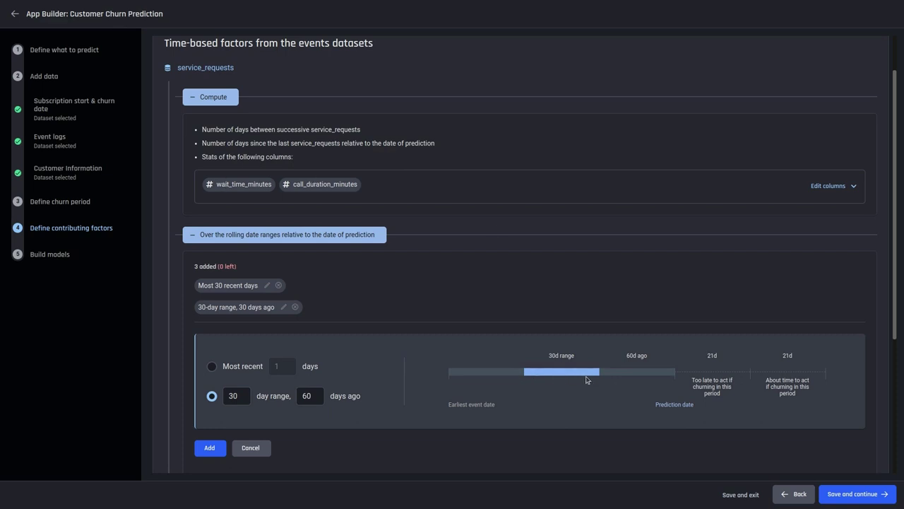
{"action": "scroll", "coordinate": [526, 360], "scroll_direction": "up", "scroll_amount": 2}
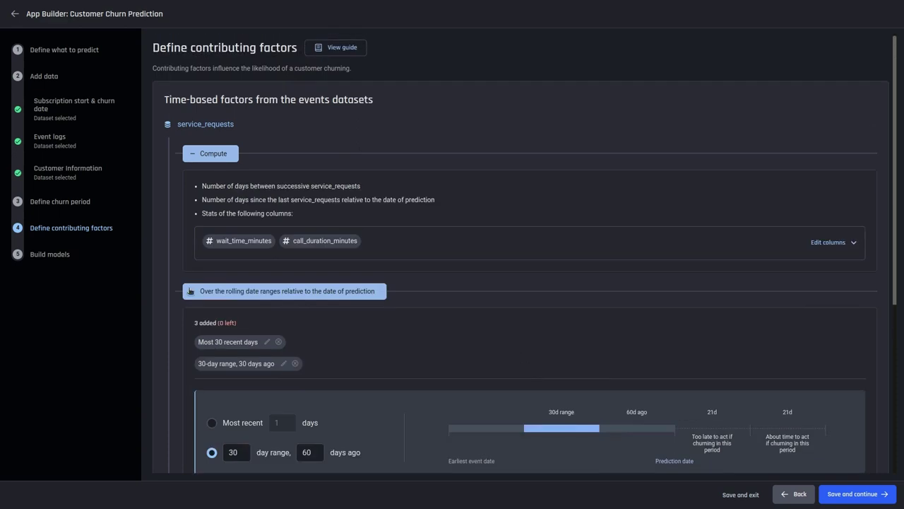
{"action": "left_click", "coordinate": [189, 290]}
{"action": "left_click", "coordinate": [192, 153]}
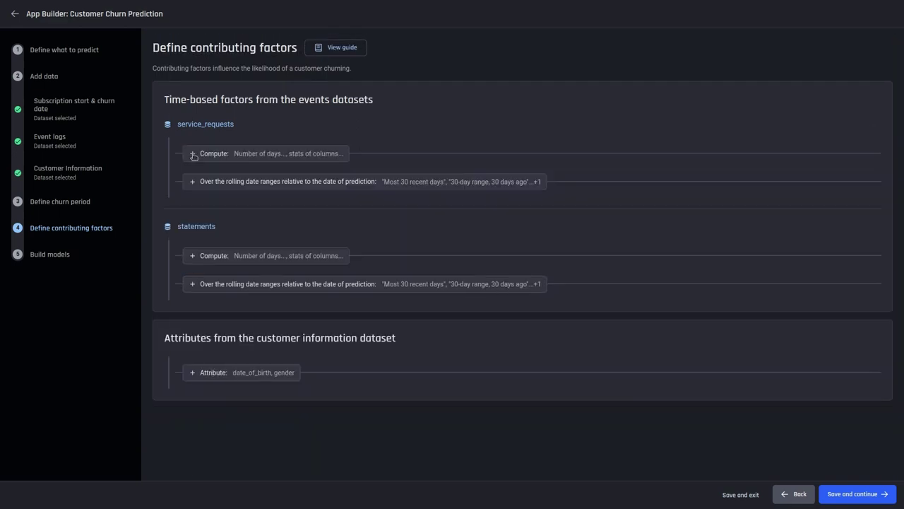
Read through the contributing factors guide on time-based factors, default rolling date ranges and how to define custom ones.
{"action": "left_click", "coordinate": [336, 52]}
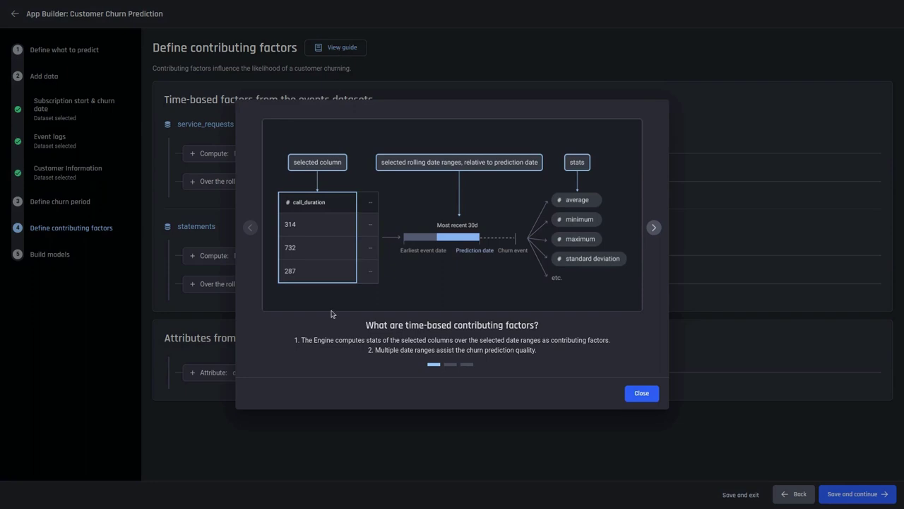
{"action": "left_click", "coordinate": [654, 229]}
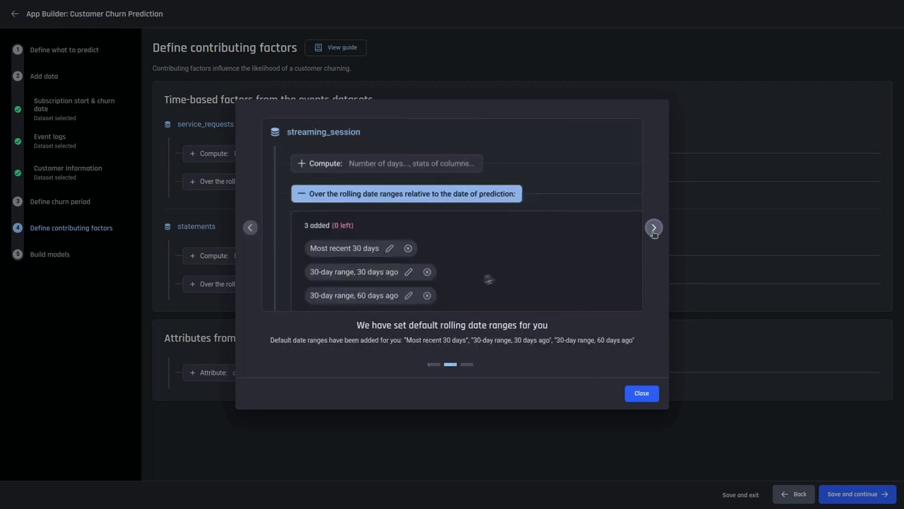
{"action": "left_click", "coordinate": [654, 229]}
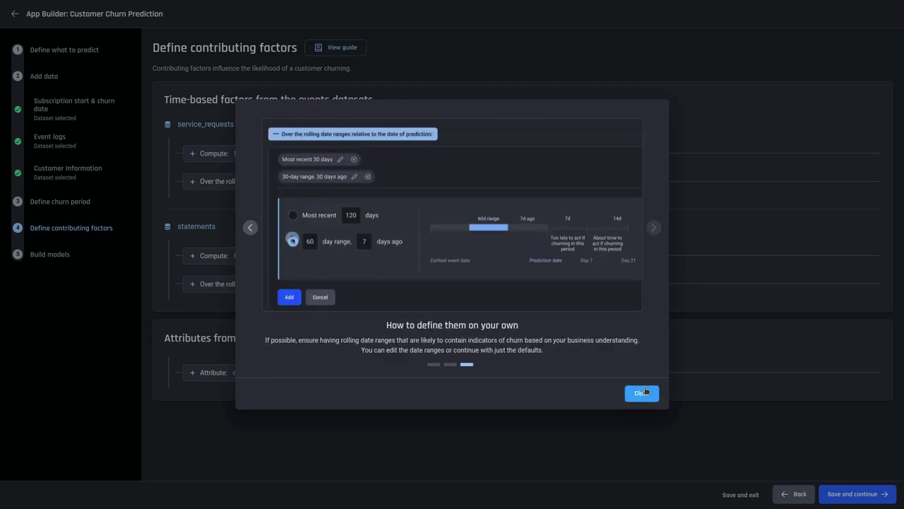
{"action": "left_click", "coordinate": [641, 393]}
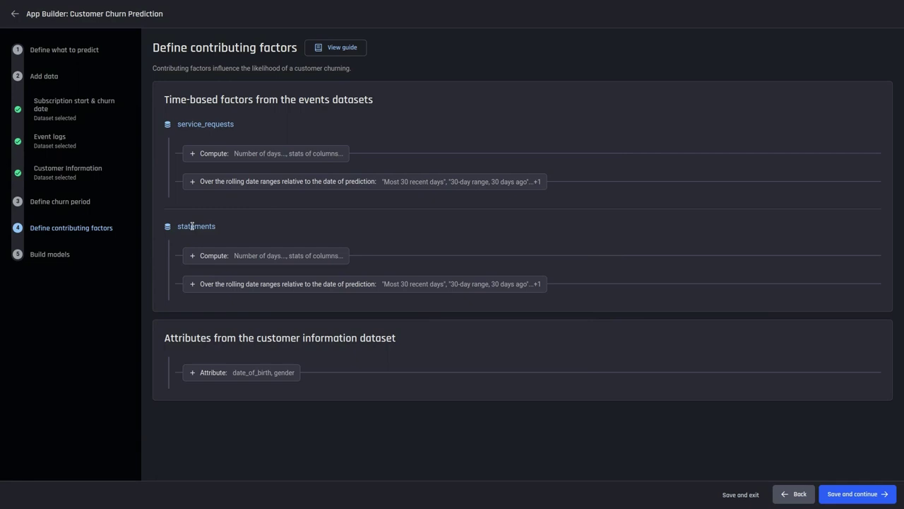
Examine the statements factors, including computed column stats and rolling date ranges, plus the customer information attributes.
{"action": "left_click", "coordinate": [193, 255]}
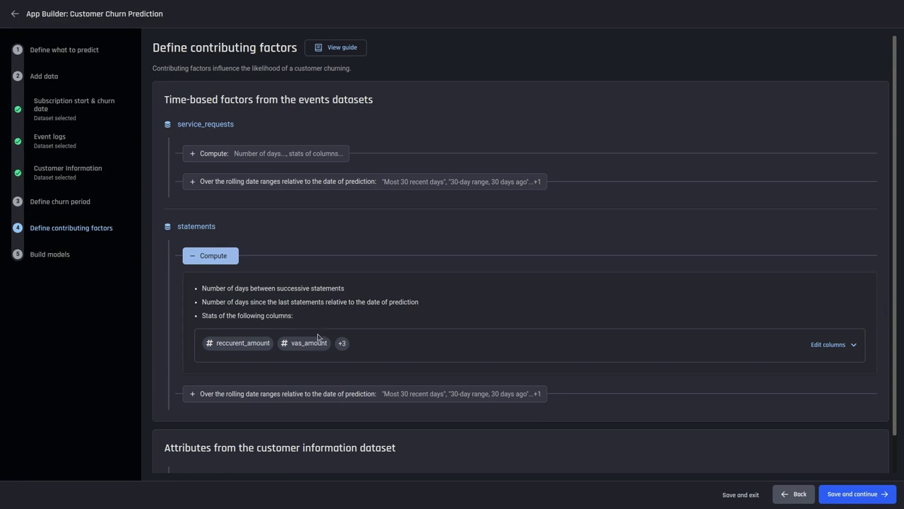
{"action": "left_click", "coordinate": [848, 347]}
{"action": "scroll", "coordinate": [375, 332], "scroll_direction": "down", "scroll_amount": 1}
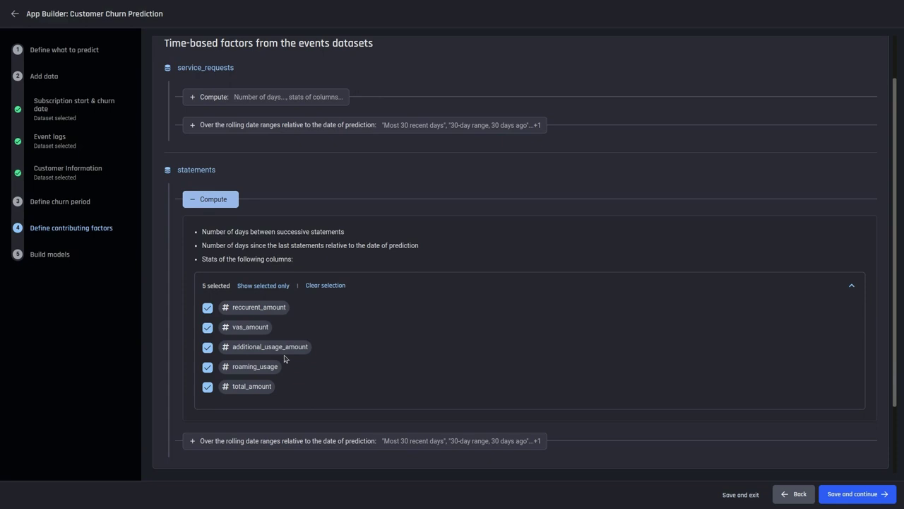
{"action": "scroll", "coordinate": [306, 359], "scroll_direction": "down", "scroll_amount": 2}
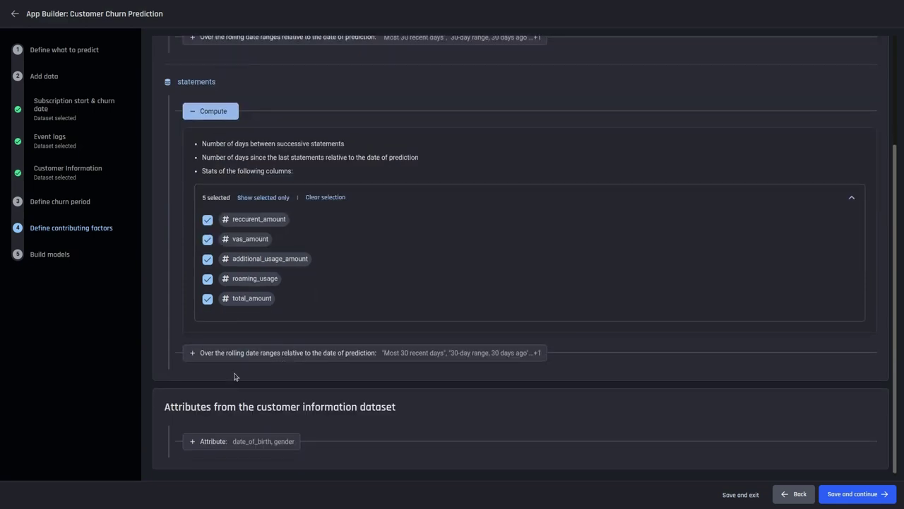
{"action": "left_click", "coordinate": [198, 356]}
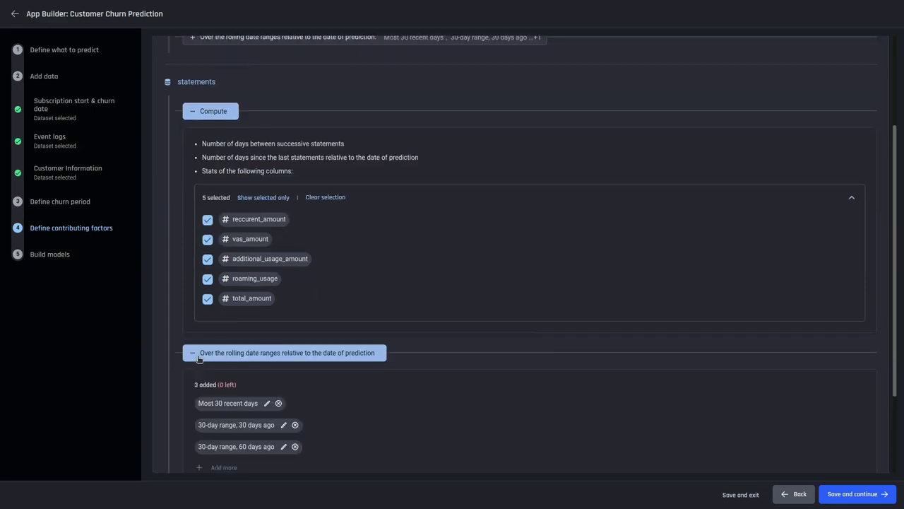
{"action": "scroll", "coordinate": [205, 359], "scroll_direction": "down", "scroll_amount": 3}
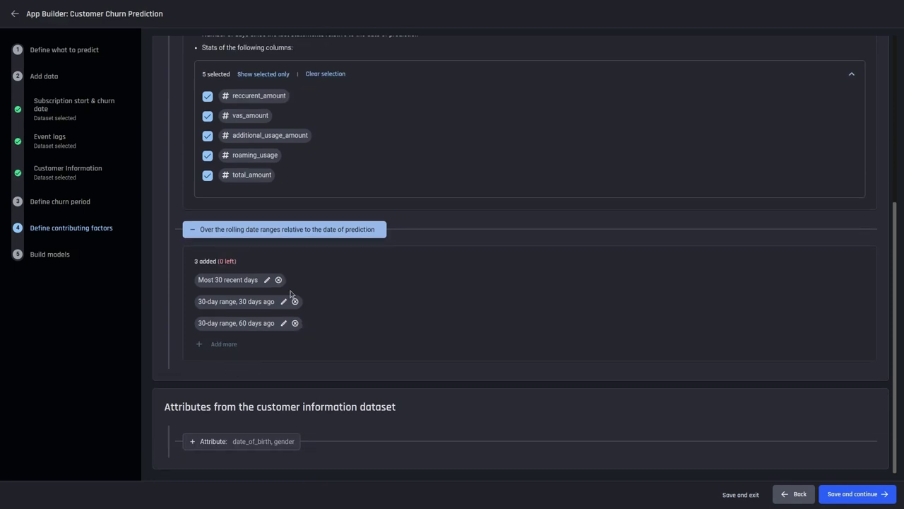
{"action": "left_click", "coordinate": [195, 441]}
{"action": "scroll", "coordinate": [223, 413], "scroll_direction": "down", "scroll_amount": 1}
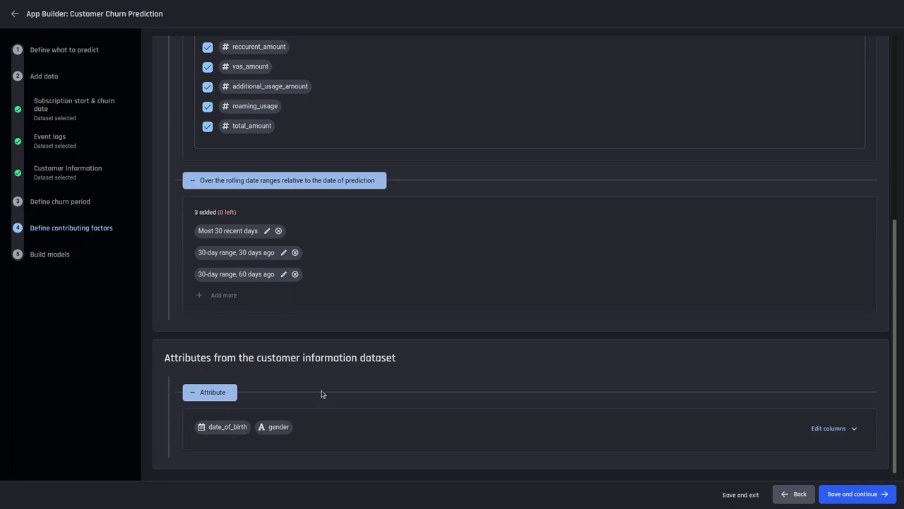
Replace the statements rolling date ranges with only the most recent 60 days and save to continue to model building.
{"action": "scroll", "coordinate": [320, 394], "scroll_direction": "up", "scroll_amount": 5}
{"action": "left_click", "coordinate": [199, 182]}
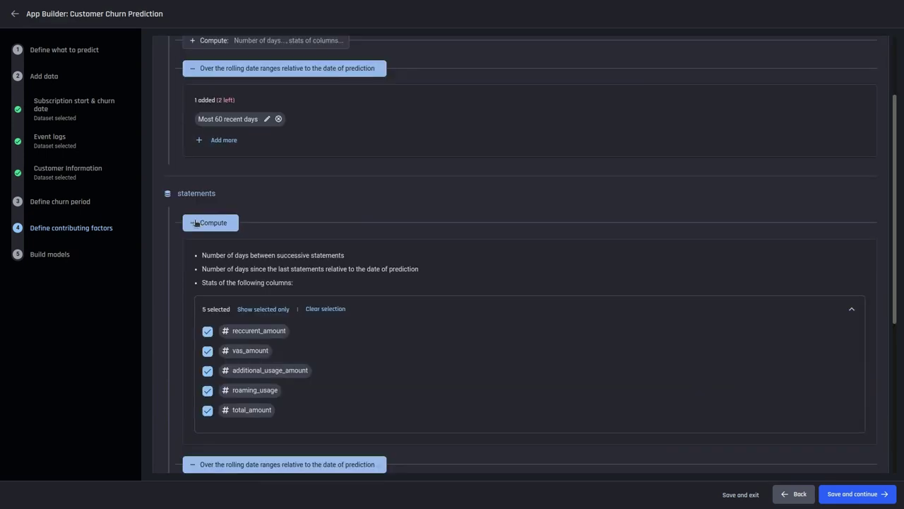
{"action": "left_click", "coordinate": [196, 222]}
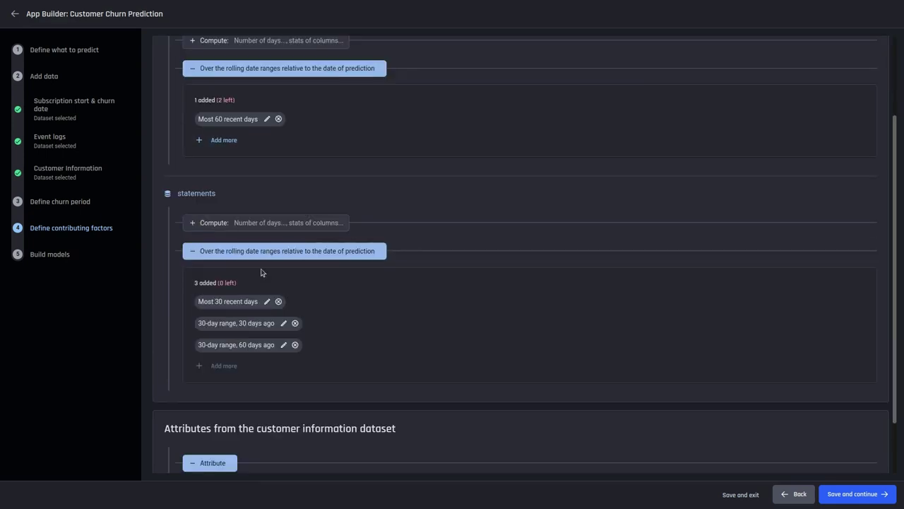
{"action": "left_click", "coordinate": [294, 323]}
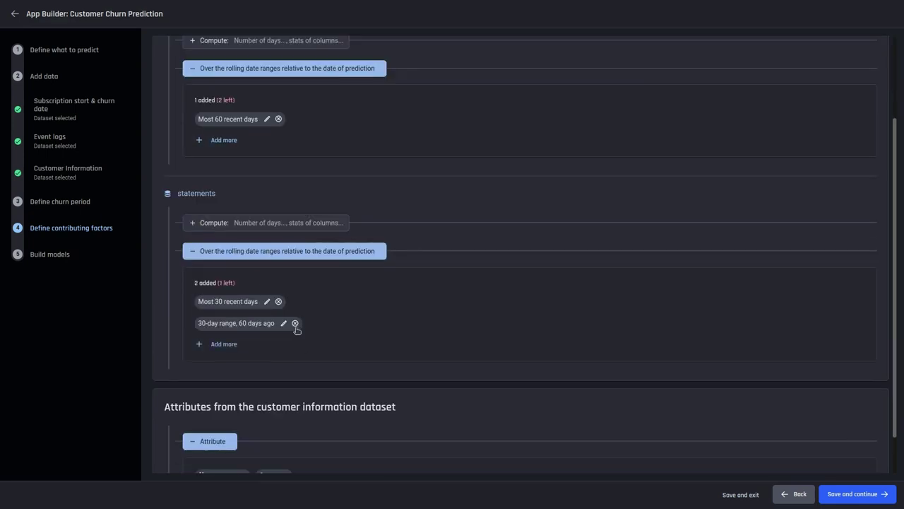
{"action": "left_click", "coordinate": [294, 323]}
{"action": "left_click", "coordinate": [267, 301]}
{"action": "double_click", "coordinate": [284, 324]}
{"action": "type", "text": "60"}
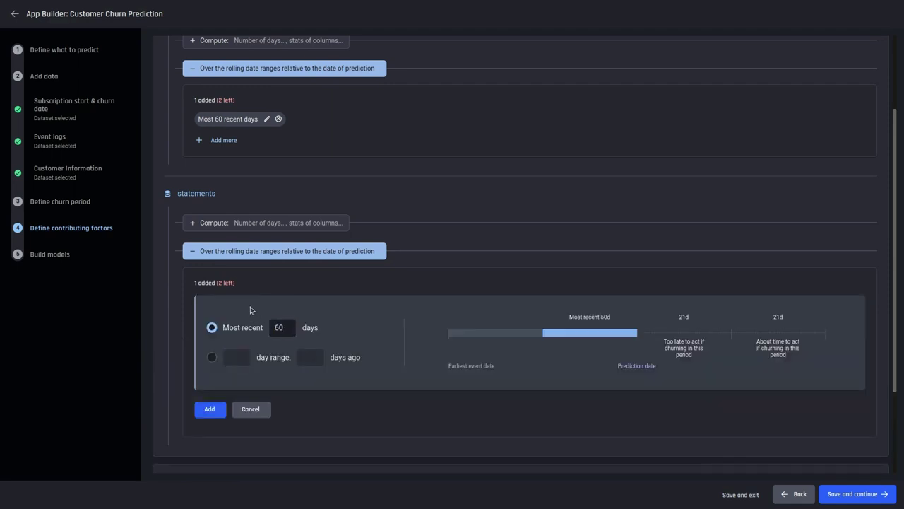
{"action": "left_click", "coordinate": [212, 408]}
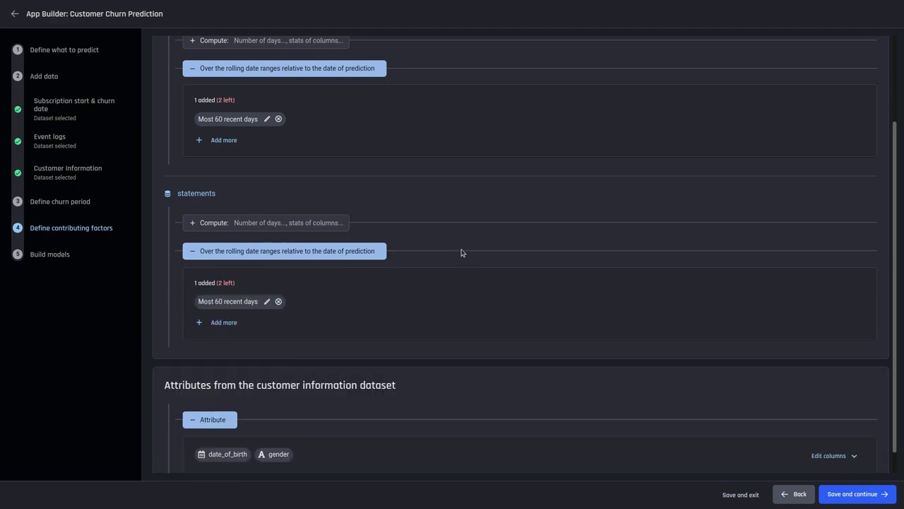
{"action": "scroll", "coordinate": [463, 253], "scroll_direction": "down", "scroll_amount": 1}
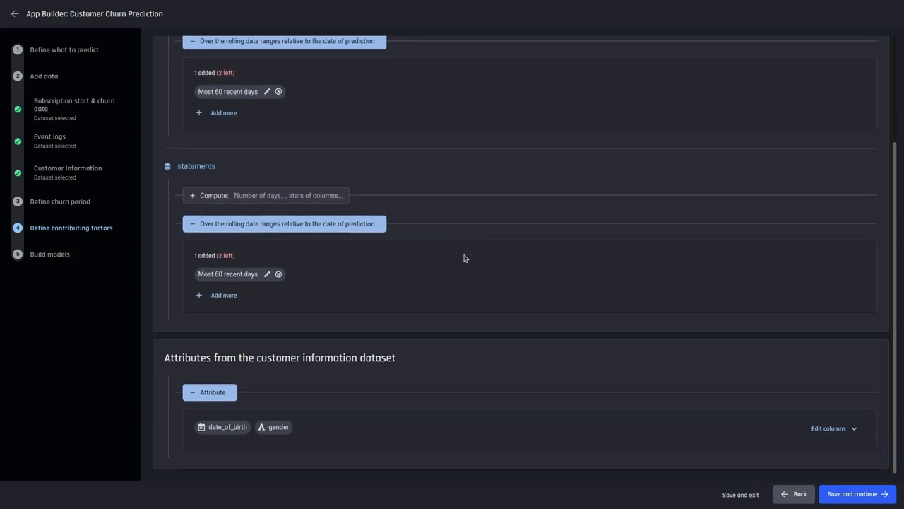
{"action": "left_click", "coordinate": [852, 494]}
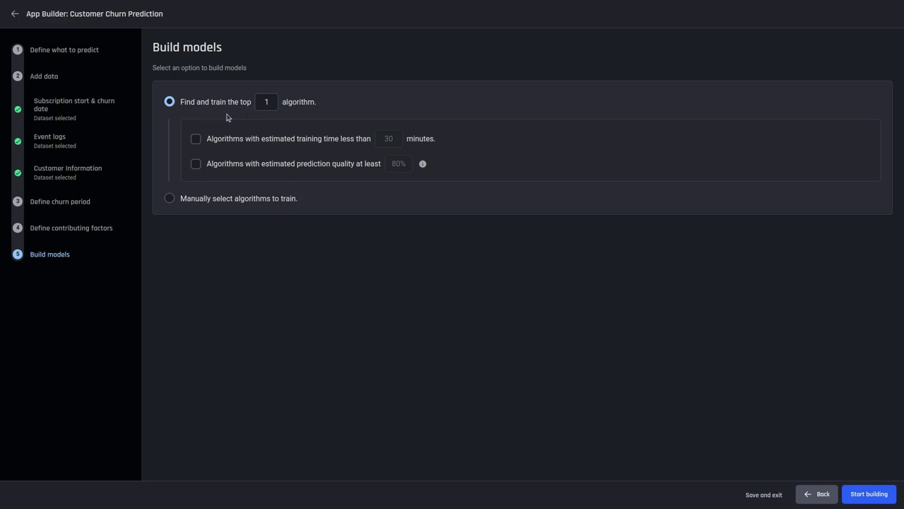
Try setting the number of top algorithms to find and train to 3.
{"action": "double_click", "coordinate": [257, 103]}
{"action": "type", "text": "3"}
{"action": "double_click", "coordinate": [255, 107]}
Try manual algorithm selection with the XGBoost Classifier's advanced configuration and the 3 cores / 14G training configuration.
{"action": "left_click", "coordinate": [212, 201]}
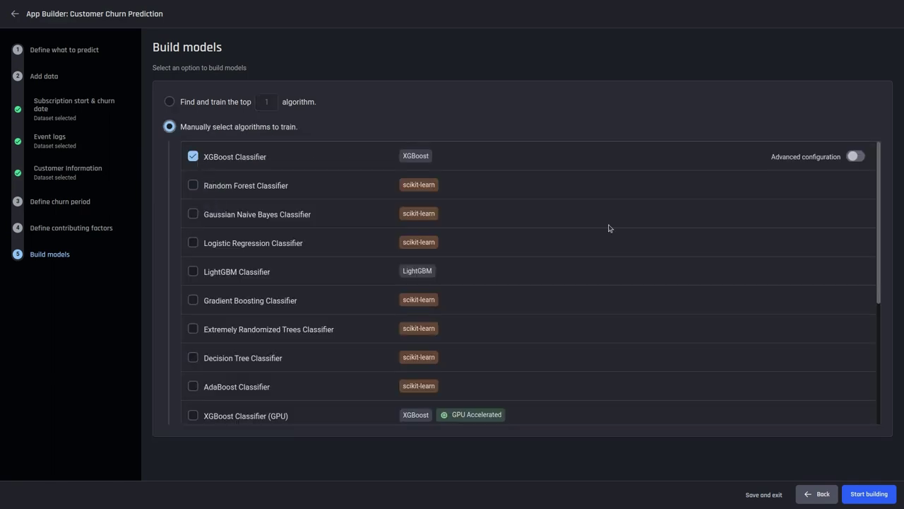
{"action": "left_click", "coordinate": [856, 157]}
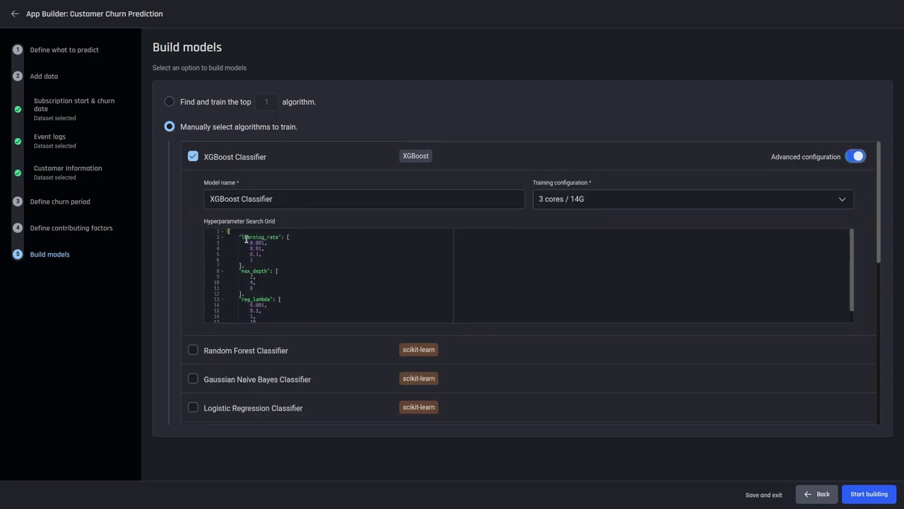
{"action": "left_click", "coordinate": [667, 203]}
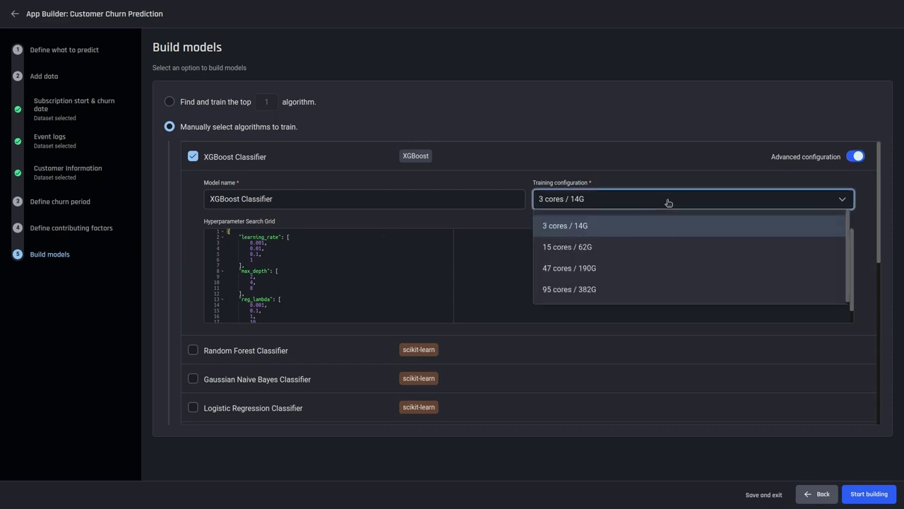
{"action": "left_click", "coordinate": [652, 225]}
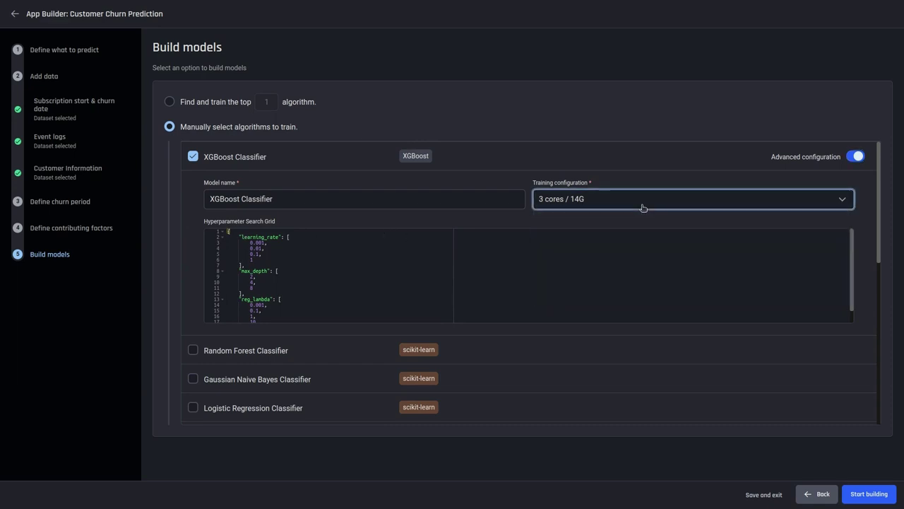
Choose to find and train the top 1 algorithm and start building the models.
{"action": "left_click", "coordinate": [169, 103]}
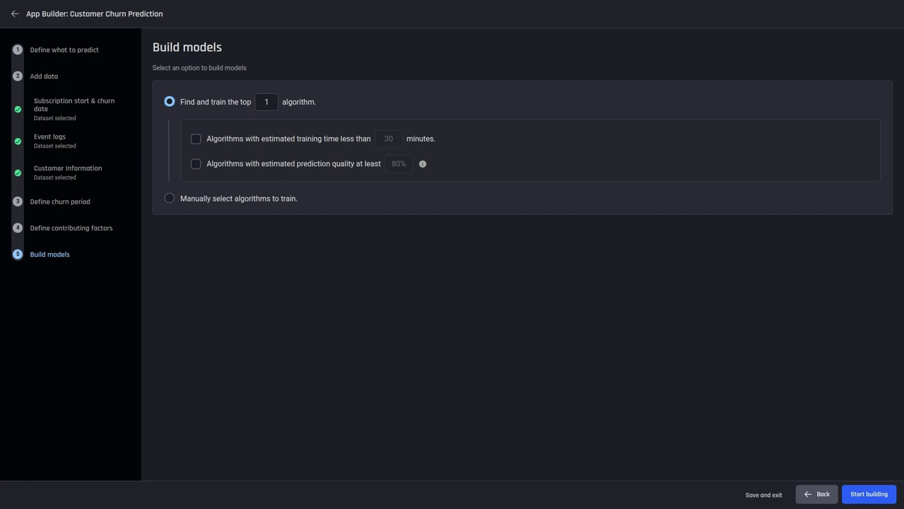
{"action": "left_click", "coordinate": [878, 497]}
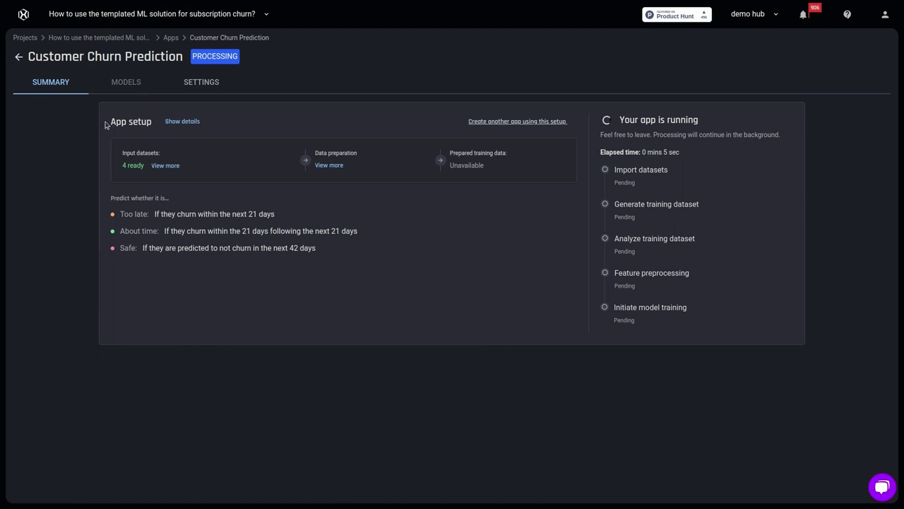
Review the app's input datasets and examine the detailed app setup pipeline from source datasets to the evaluation report.
{"action": "left_click", "coordinate": [165, 167]}
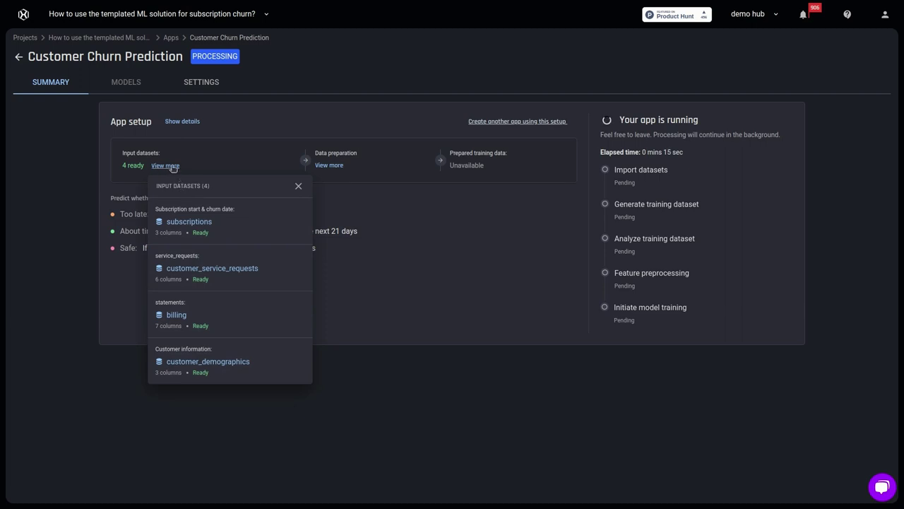
{"action": "left_click", "coordinate": [297, 187]}
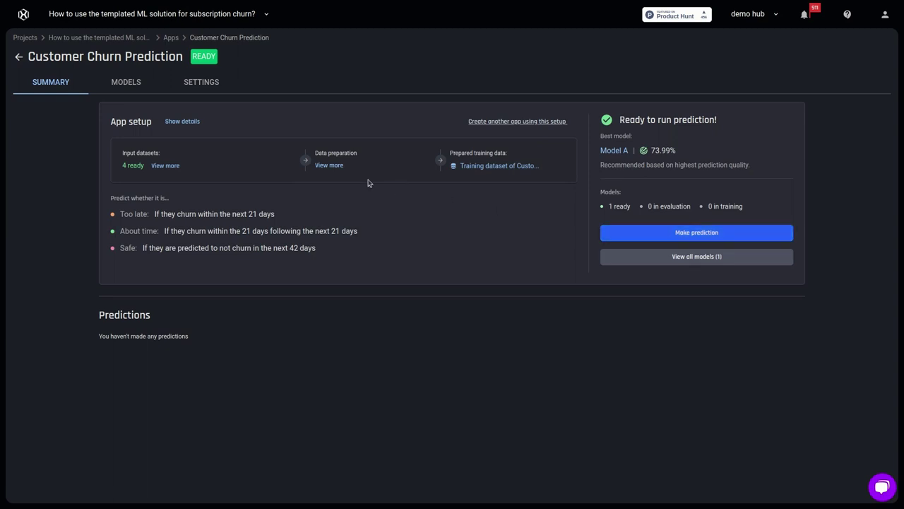
{"action": "left_click", "coordinate": [188, 122]}
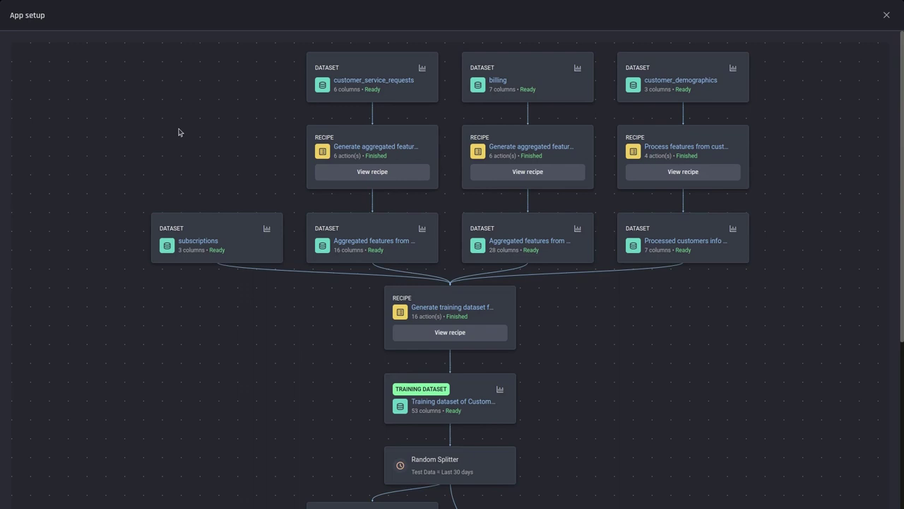
{"action": "scroll", "coordinate": [167, 165], "scroll_direction": "down", "scroll_amount": 4}
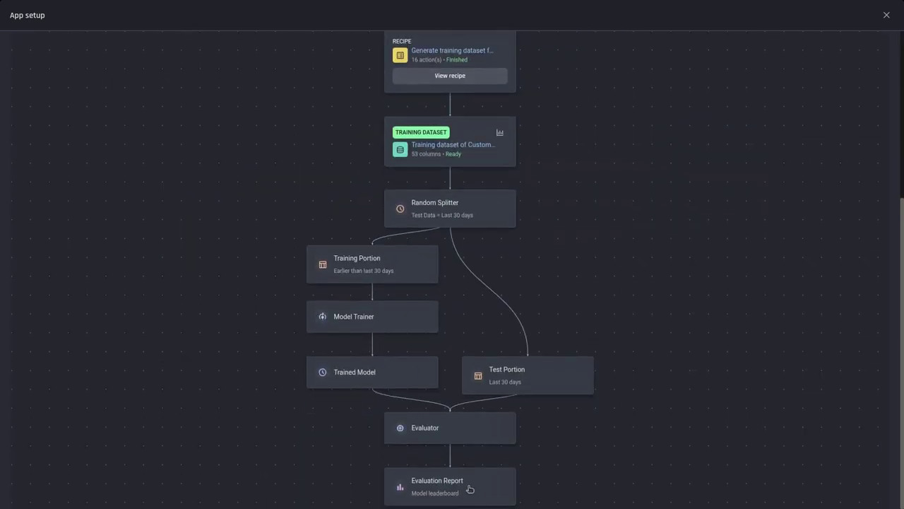
{"action": "scroll", "coordinate": [343, 378], "scroll_direction": "up", "scroll_amount": 2}
{"action": "scroll", "coordinate": [343, 379], "scroll_direction": "up", "scroll_amount": 3}
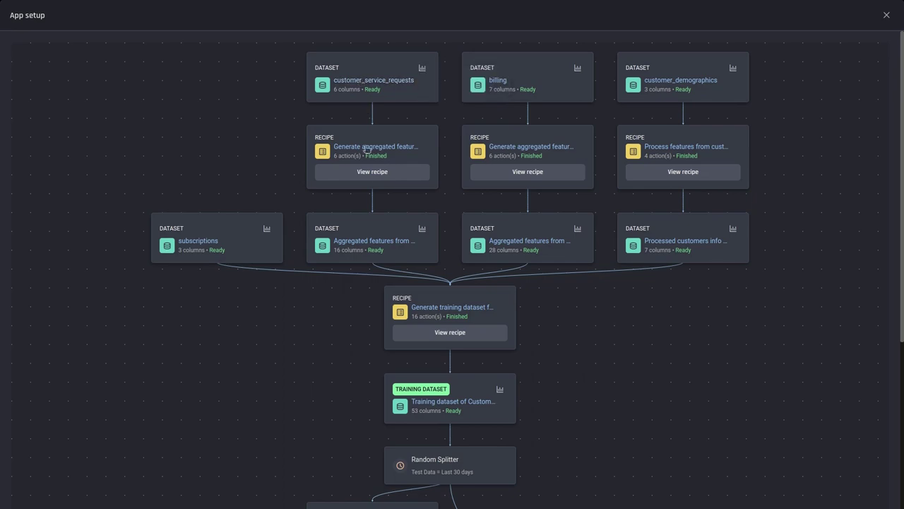
Inspect the aggregated features recipe for service_requests, covering its applied actions and resulting columns, and return to the app setup.
{"action": "left_click", "coordinate": [376, 180]}
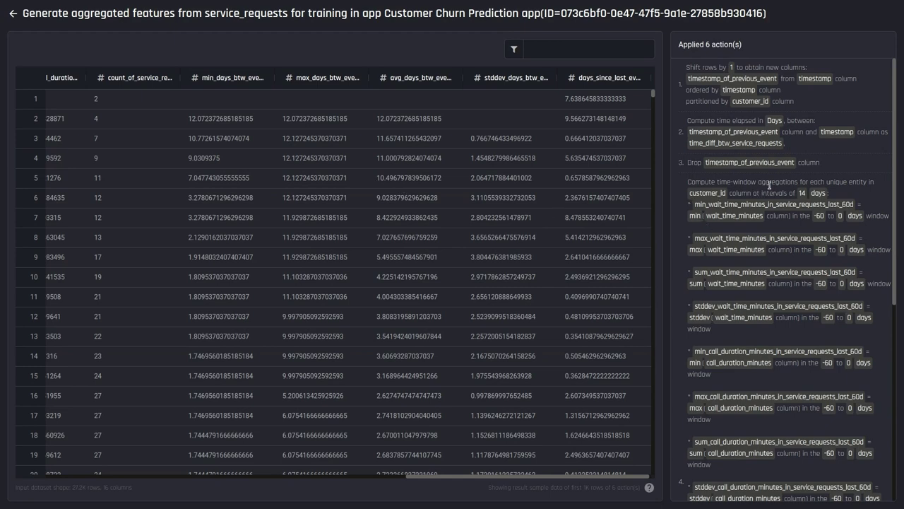
{"action": "scroll", "coordinate": [769, 185], "scroll_direction": "down", "scroll_amount": 1}
{"action": "scroll", "coordinate": [769, 185], "scroll_direction": "down", "scroll_amount": 5}
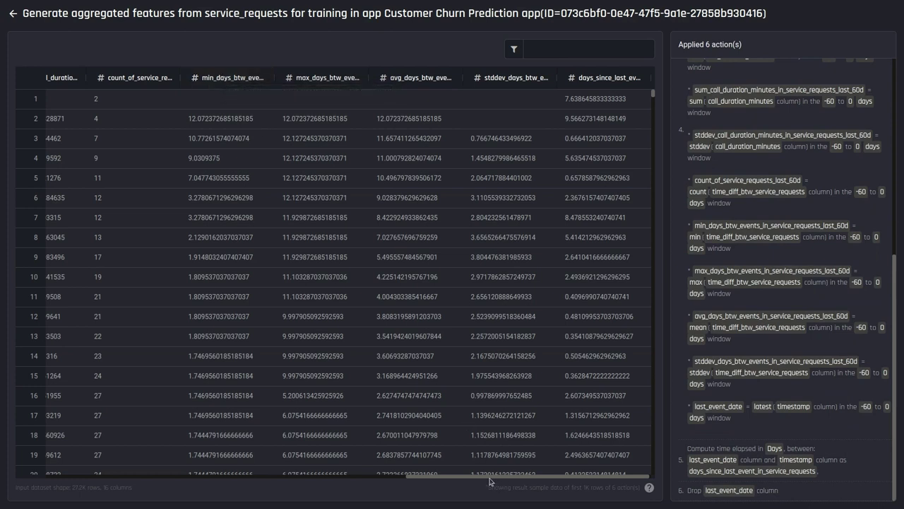
{"action": "left_click_drag", "start_coordinate": [436, 477], "coordinate": [54, 466]}
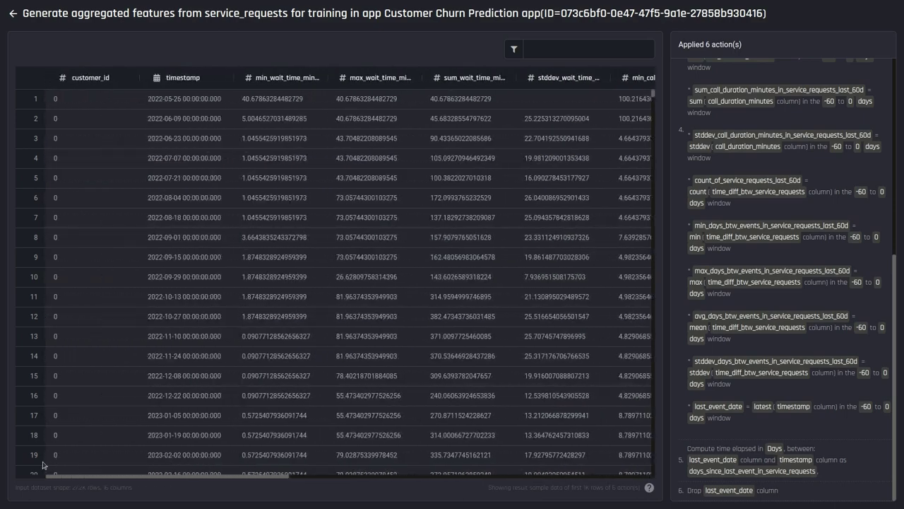
{"action": "left_click", "coordinate": [12, 13]}
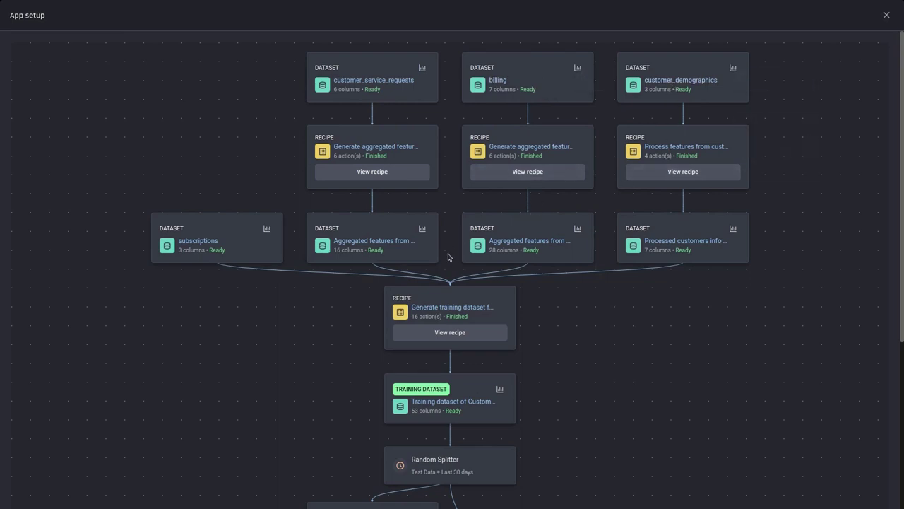
Inspect the applied actions and previewed columns in the recipe that generates the training dataset.
{"action": "left_click", "coordinate": [474, 341]}
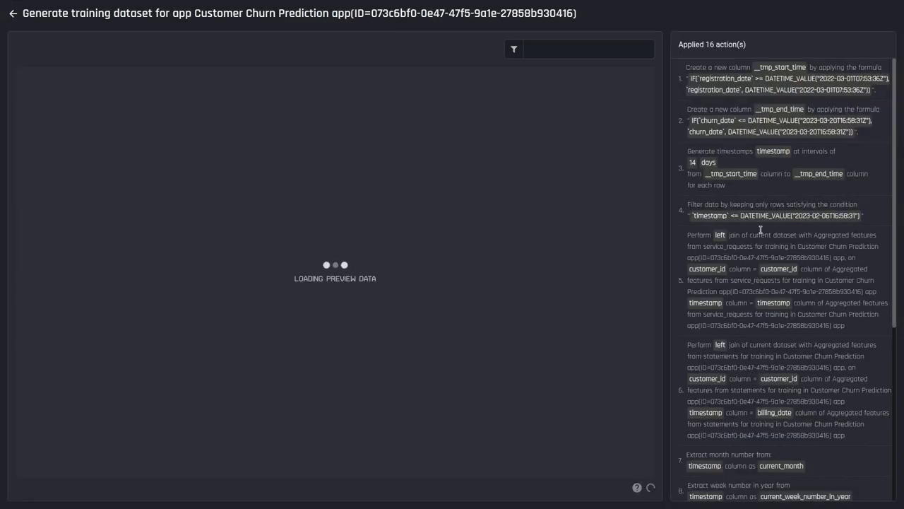
{"action": "scroll", "coordinate": [764, 237], "scroll_direction": "down", "scroll_amount": 3}
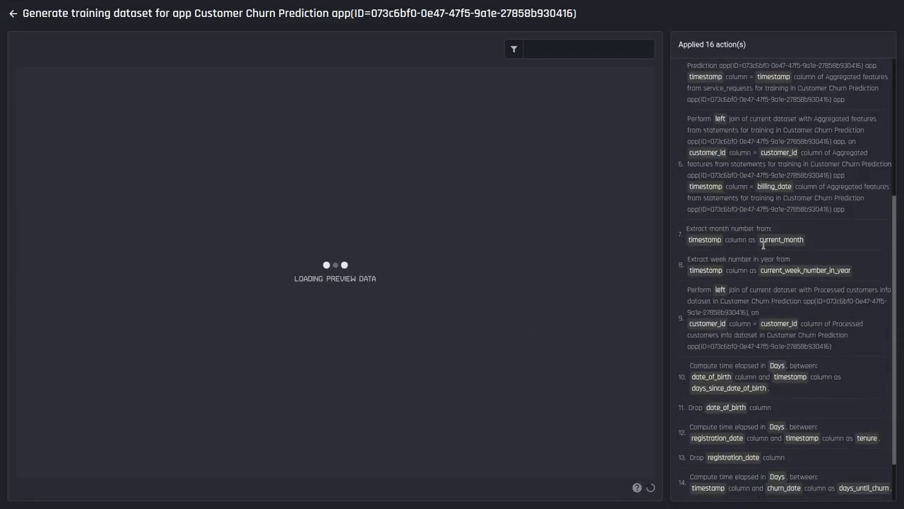
{"action": "scroll", "coordinate": [763, 243], "scroll_direction": "down", "scroll_amount": 1}
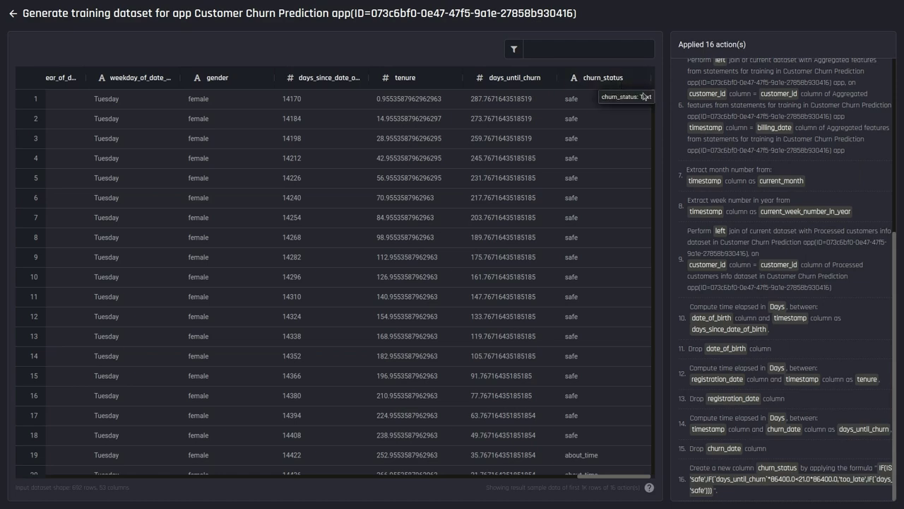
Review the churn_status labels and the customer_id and timestamp rows in the training dataset preview, and return to the app setup.
{"action": "left_click_drag", "start_coordinate": [655, 99], "coordinate": [655, 103]}
{"action": "scroll", "coordinate": [615, 126], "scroll_direction": "up", "scroll_amount": 1}
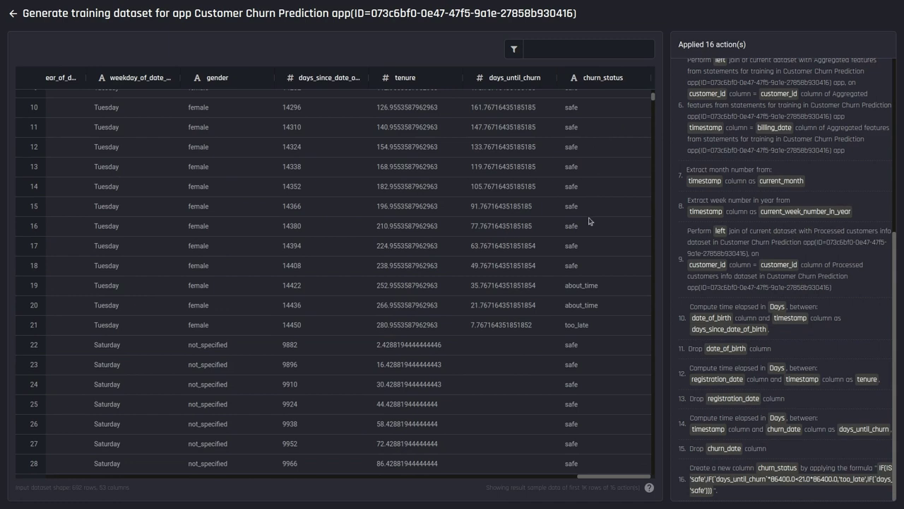
{"action": "double_click", "coordinate": [616, 482]}
{"action": "left_click_drag", "start_coordinate": [583, 481], "coordinate": [13, 480]}
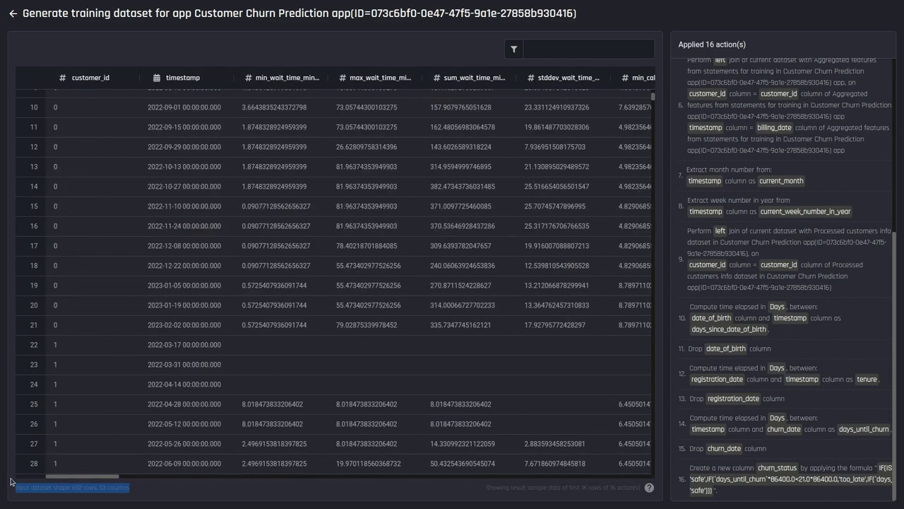
{"action": "scroll", "coordinate": [64, 354], "scroll_direction": "up", "scroll_amount": 3}
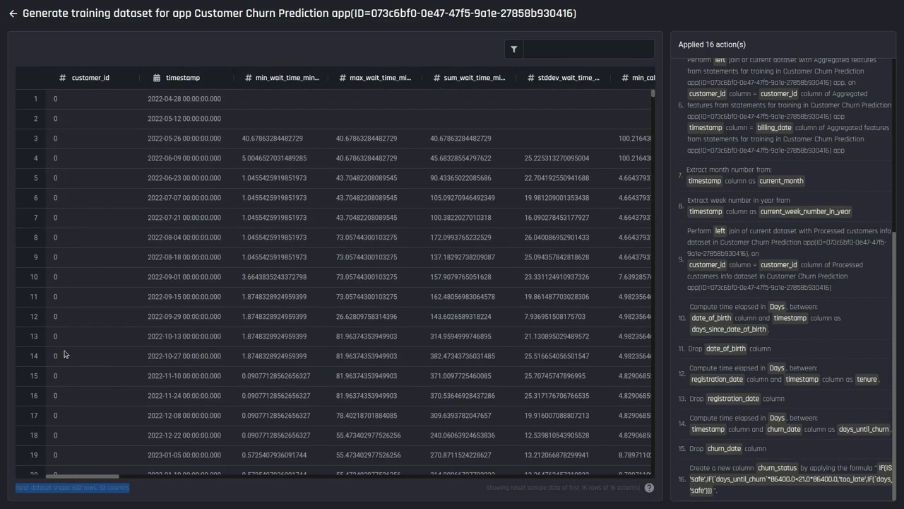
{"action": "left_click", "coordinate": [12, 21]}
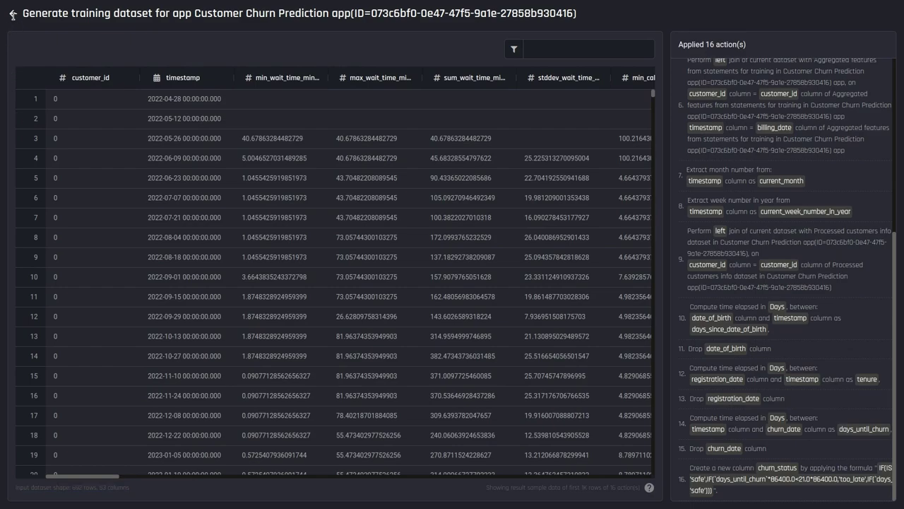
{"action": "left_click", "coordinate": [13, 14]}
Examine the app setup pipeline from the training dataset through the splitter and trainer to the evaluation report, and close it.
{"action": "scroll", "coordinate": [495, 247], "scroll_direction": "down", "scroll_amount": 5}
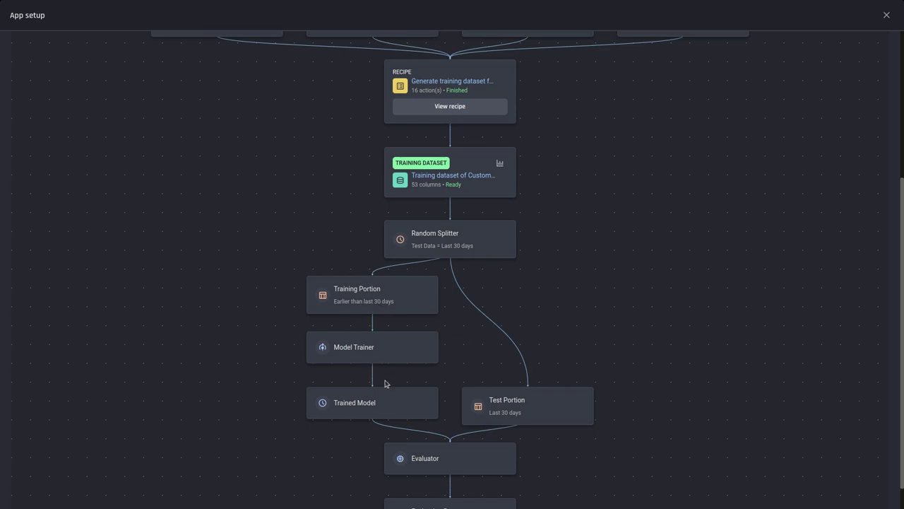
{"action": "scroll", "coordinate": [385, 381], "scroll_direction": "down", "scroll_amount": 1}
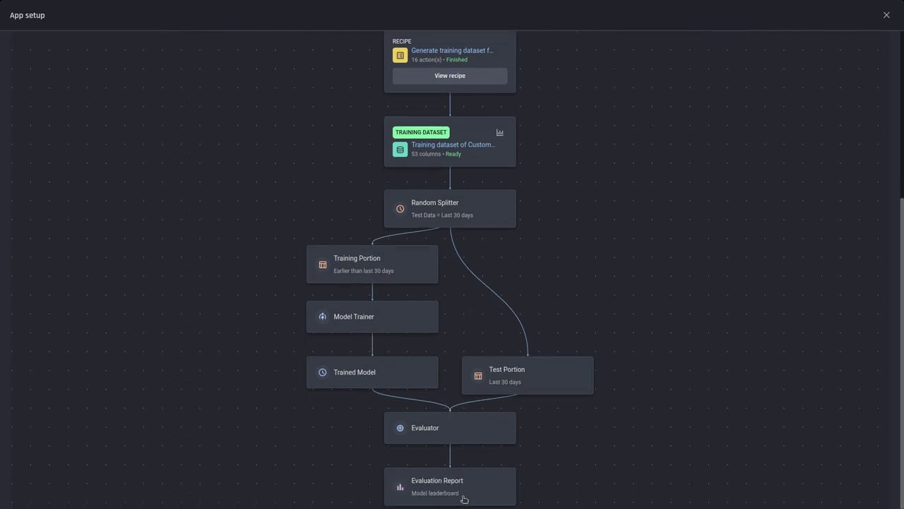
{"action": "left_click", "coordinate": [887, 15]}
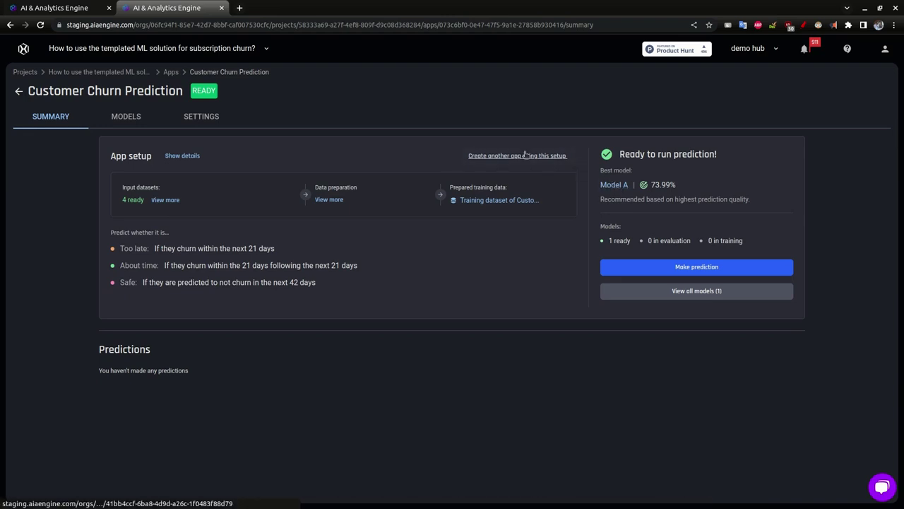
Open the app's model leaderboard, review the model ranking, and check how prediction quality is measured.
{"action": "left_click", "coordinate": [106, 117]}
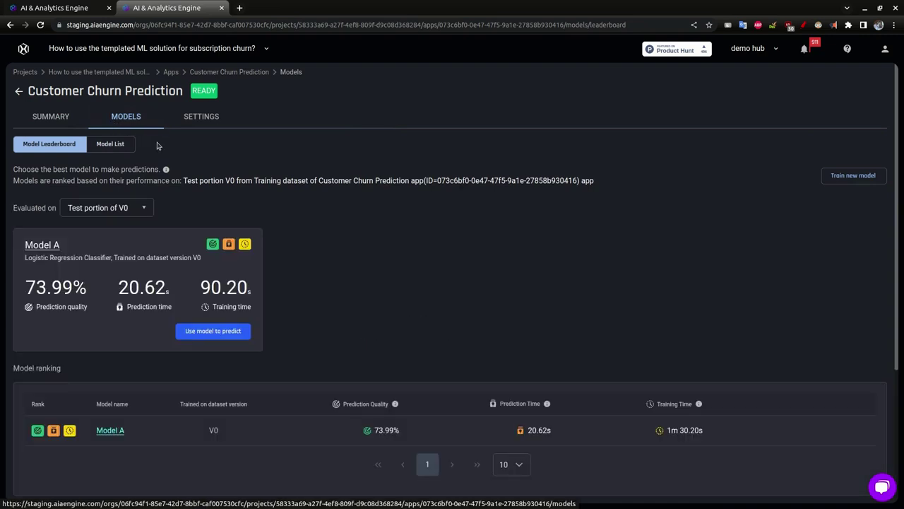
{"action": "scroll", "coordinate": [202, 225], "scroll_direction": "down", "scroll_amount": 3}
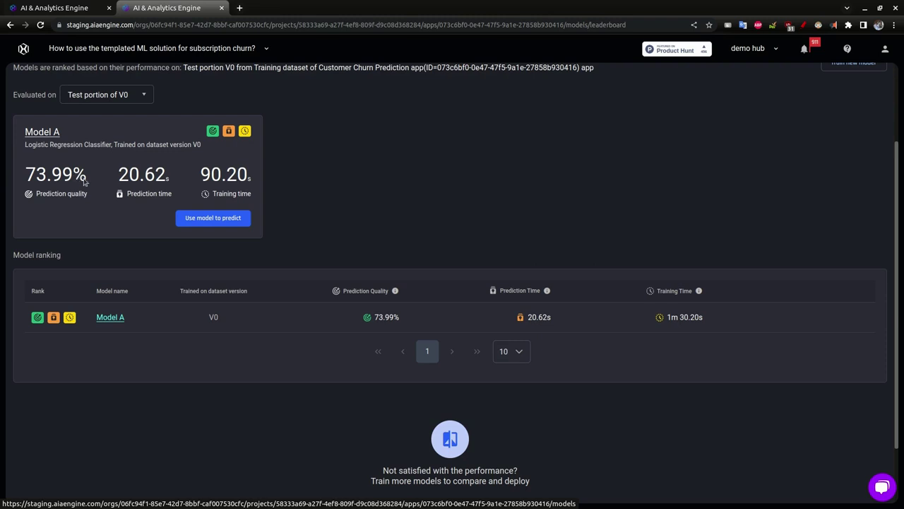
{"action": "mouse_move", "coordinate": [396, 292]}
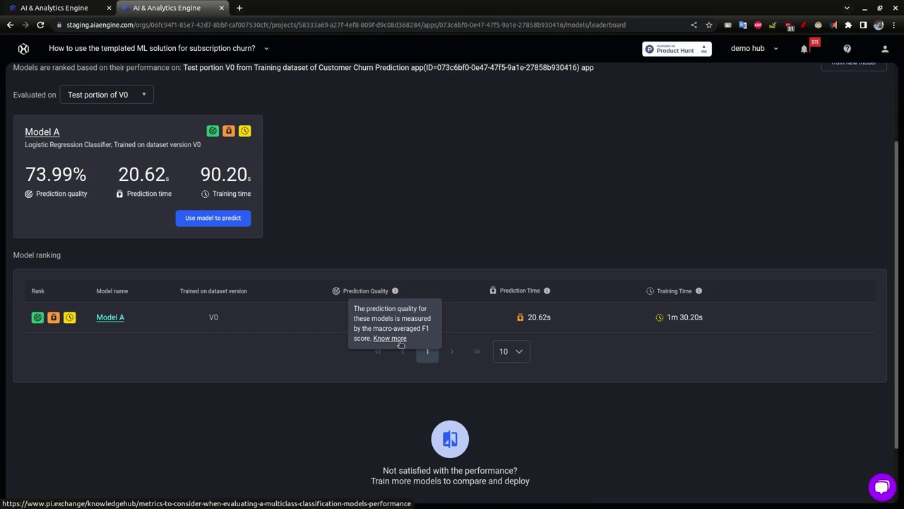
{"action": "scroll", "coordinate": [162, 323], "scroll_direction": "up", "scroll_amount": 3}
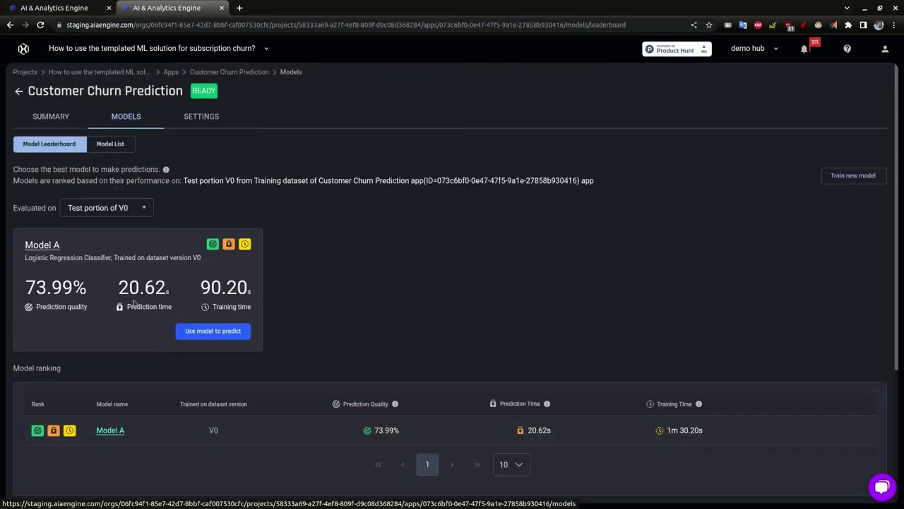
Open Model A and review its summary, including the full list of columns used and the insight and prediction options.
{"action": "left_click", "coordinate": [56, 245]}
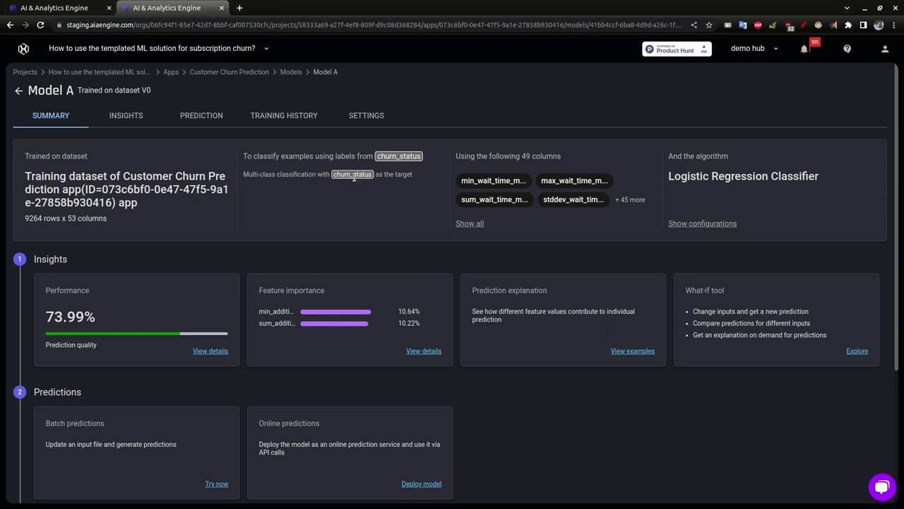
{"action": "left_click", "coordinate": [478, 224]}
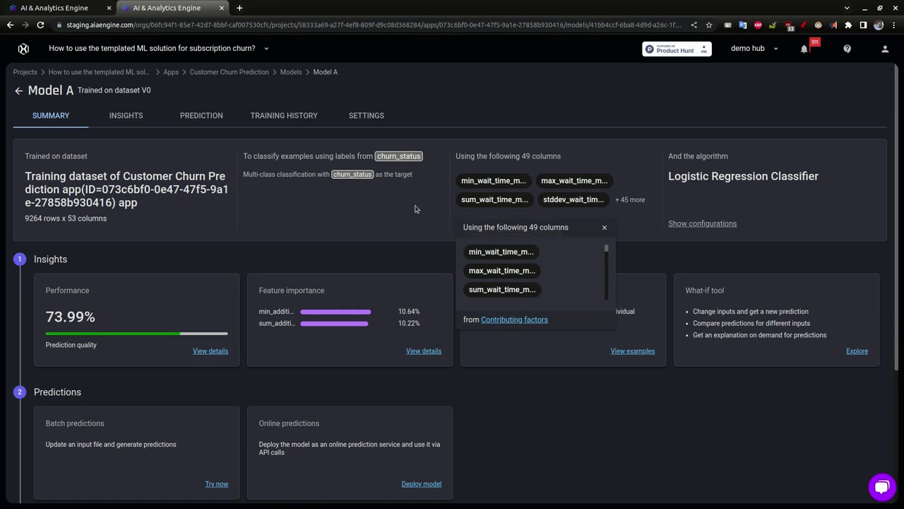
{"action": "left_click", "coordinate": [605, 227]}
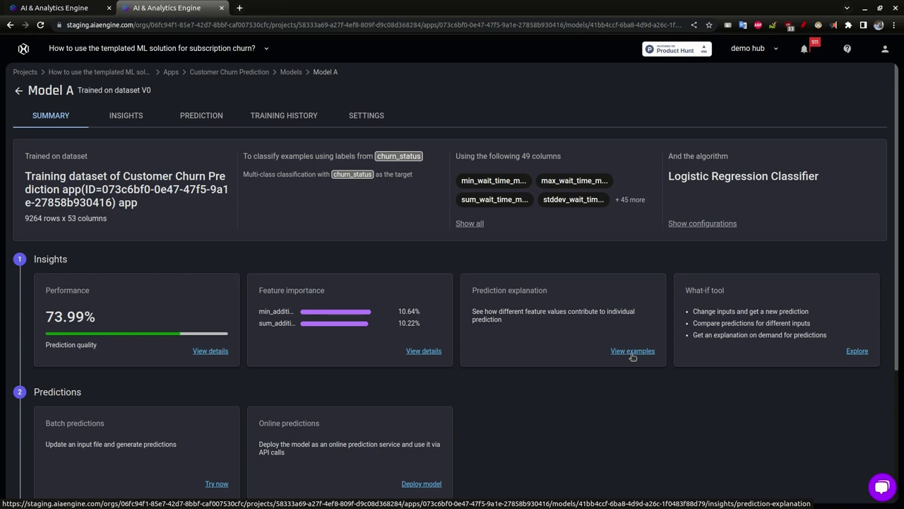
{"action": "scroll", "coordinate": [633, 356], "scroll_direction": "down", "scroll_amount": 3}
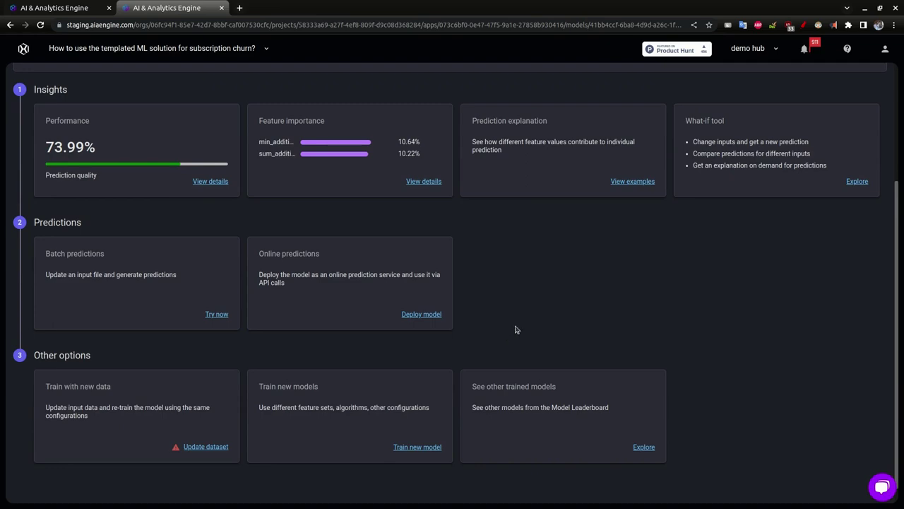
{"action": "scroll", "coordinate": [519, 329], "scroll_direction": "up", "scroll_amount": 3}
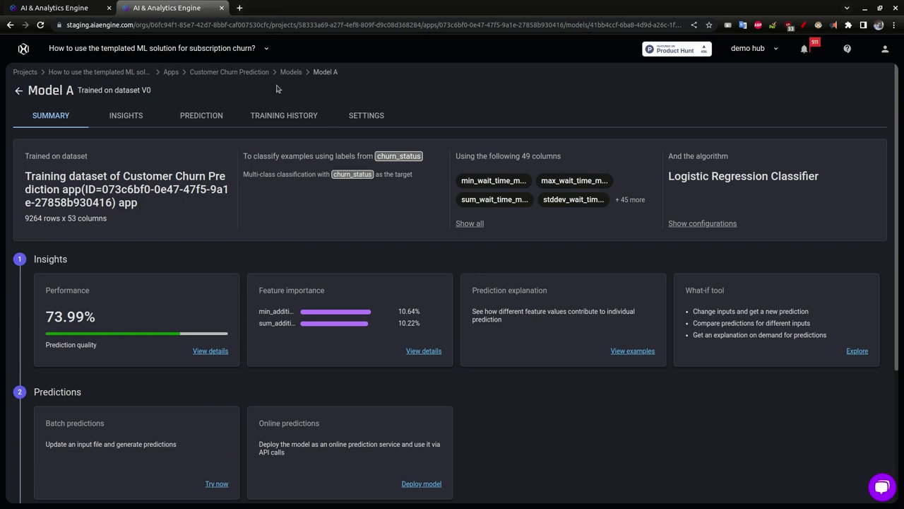
Return to the Customer Churn Prediction app and start a one-off prediction using the recommended Model A - V0.
{"action": "left_click", "coordinate": [173, 72]}
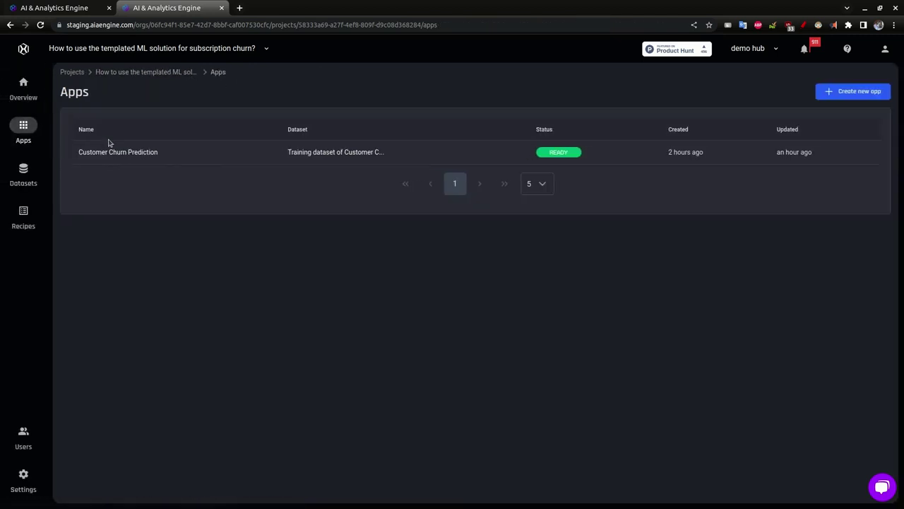
{"action": "left_click", "coordinate": [109, 151]}
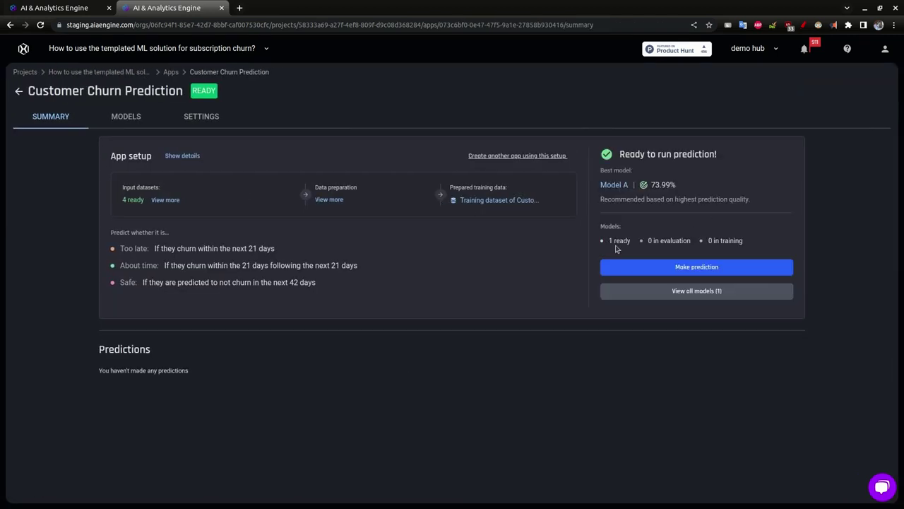
{"action": "left_click", "coordinate": [657, 267]}
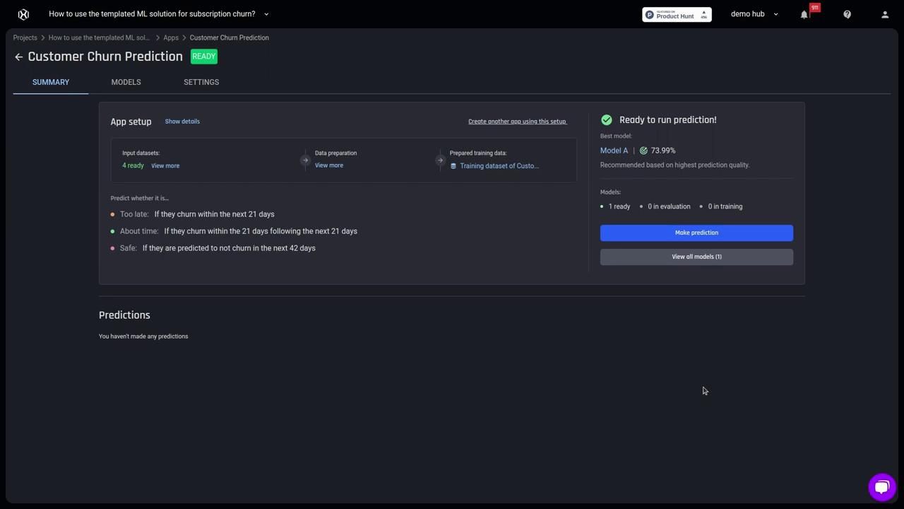
{"action": "left_click", "coordinate": [707, 237]}
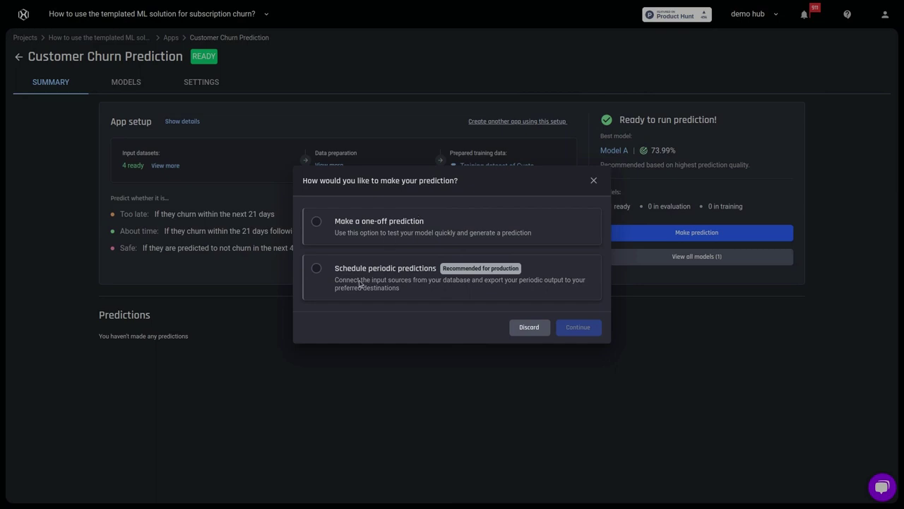
{"action": "left_click", "coordinate": [316, 221]}
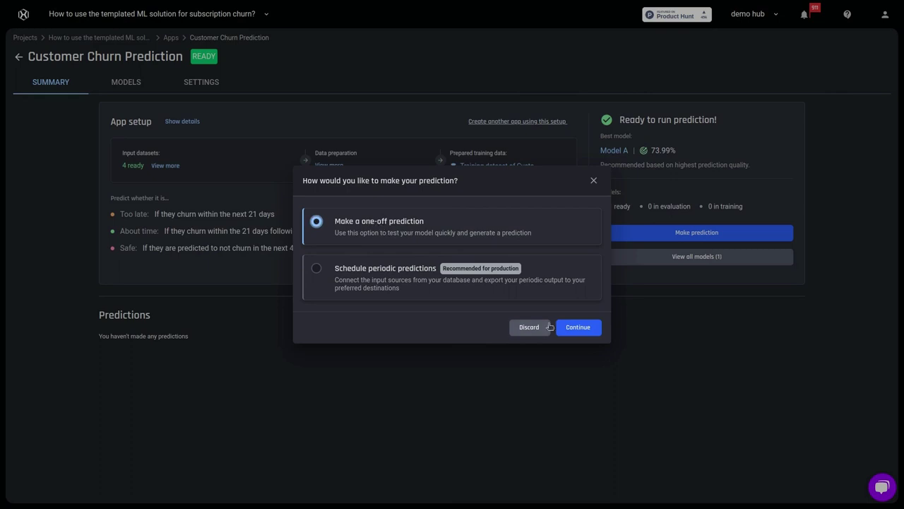
{"action": "left_click", "coordinate": [579, 328]}
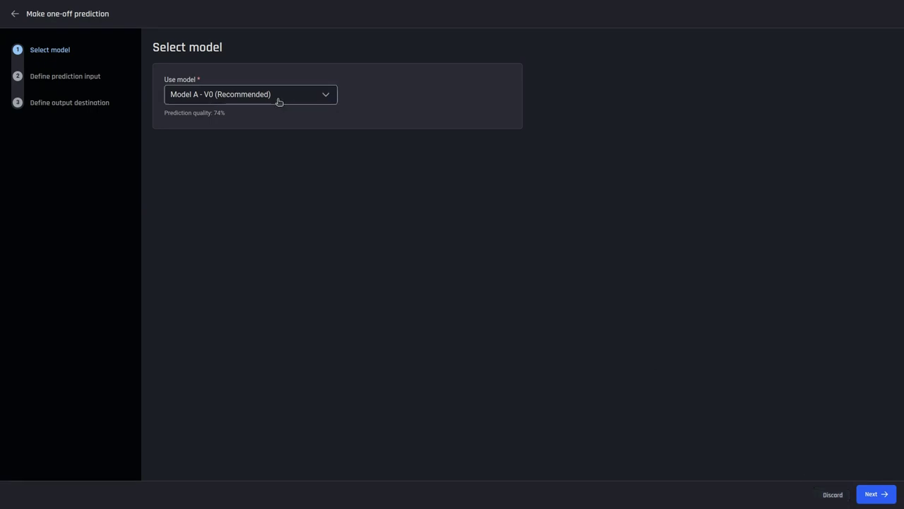
{"action": "left_click", "coordinate": [871, 497]}
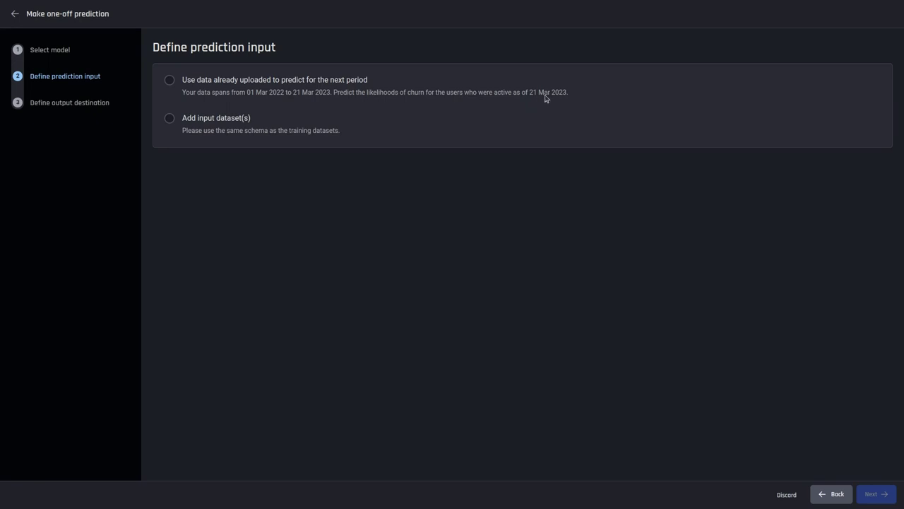
{"action": "left_click", "coordinate": [207, 119]}
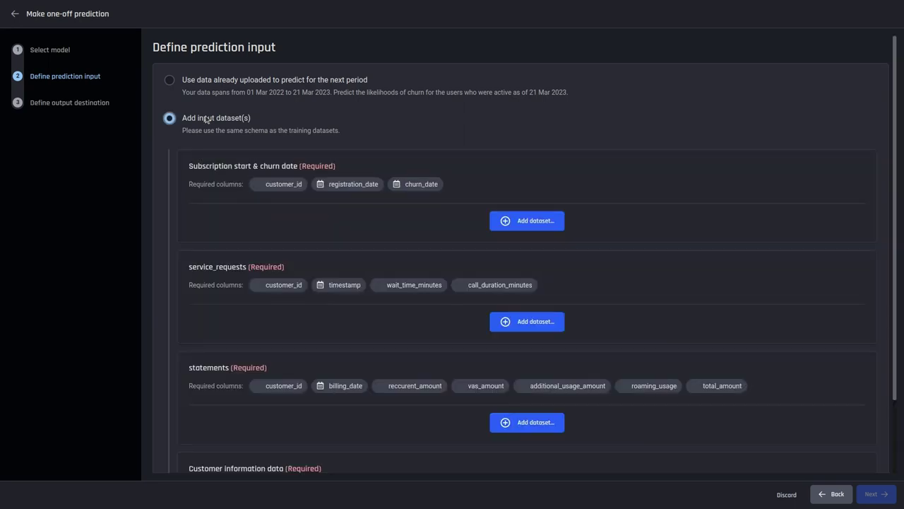
{"action": "scroll", "coordinate": [219, 144], "scroll_direction": "down", "scroll_amount": 2}
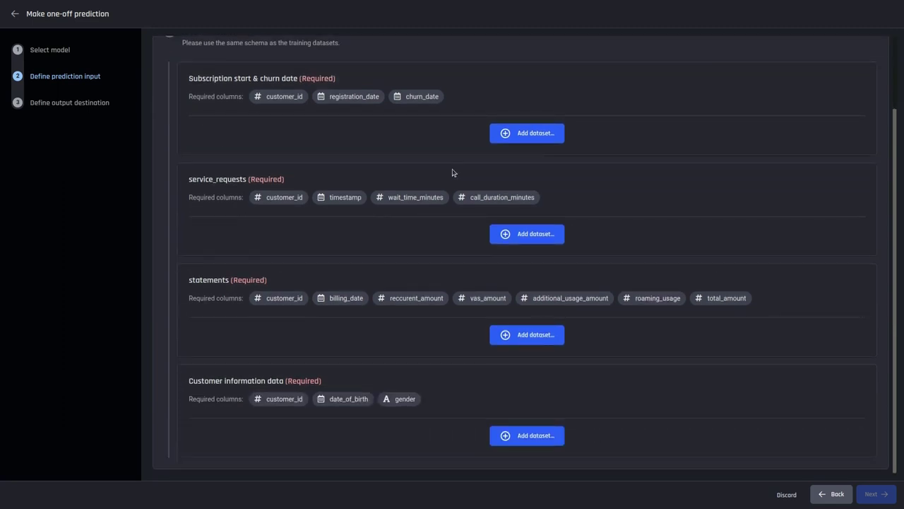
{"action": "scroll", "coordinate": [453, 172], "scroll_direction": "up", "scroll_amount": 2}
Use the data already uploaded to predict for the next period, and run the prediction without an output destination.
{"action": "left_click", "coordinate": [171, 80]}
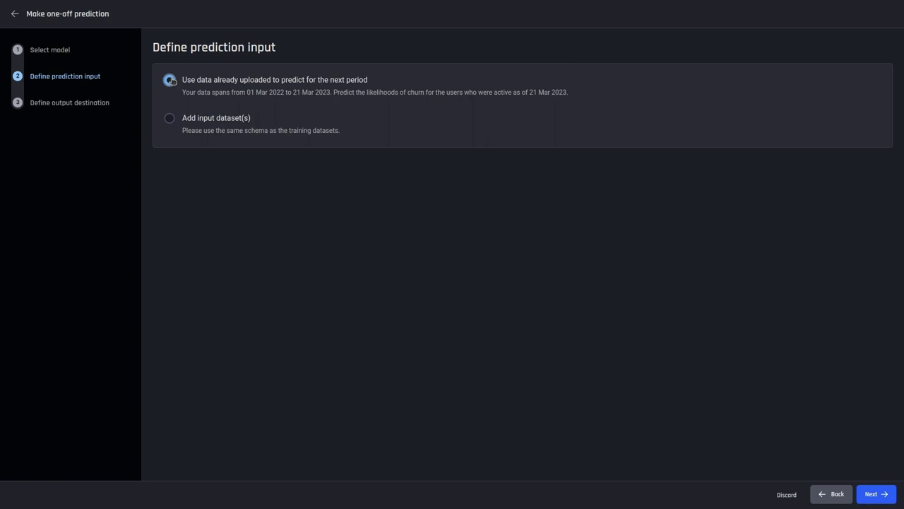
{"action": "left_click", "coordinate": [871, 495]}
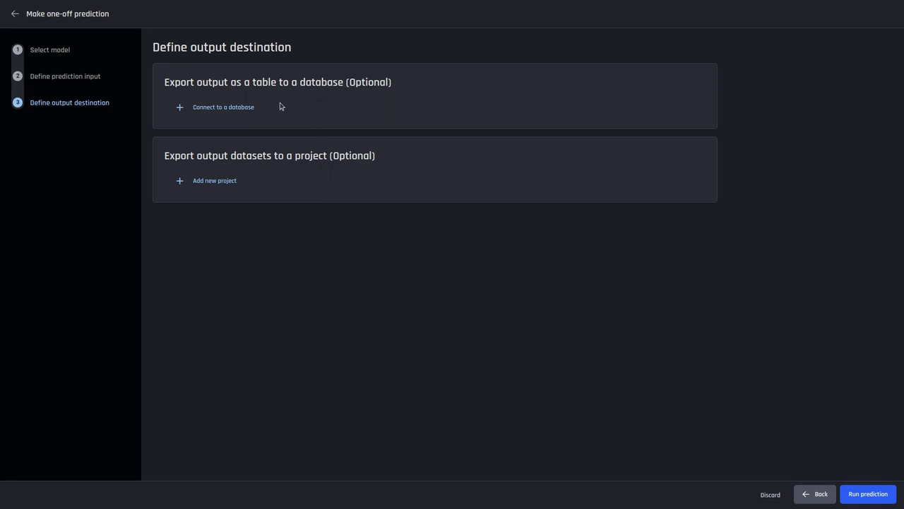
{"action": "left_click", "coordinate": [881, 500]}
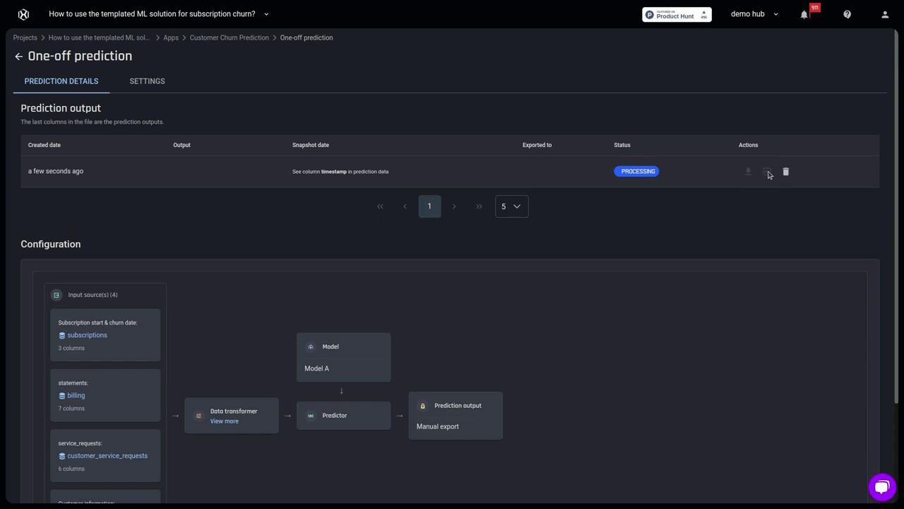
Review the one-off prediction's configuration, check its status in the app summary, and reopen its details.
{"action": "scroll", "coordinate": [767, 177], "scroll_direction": "down", "scroll_amount": 2}
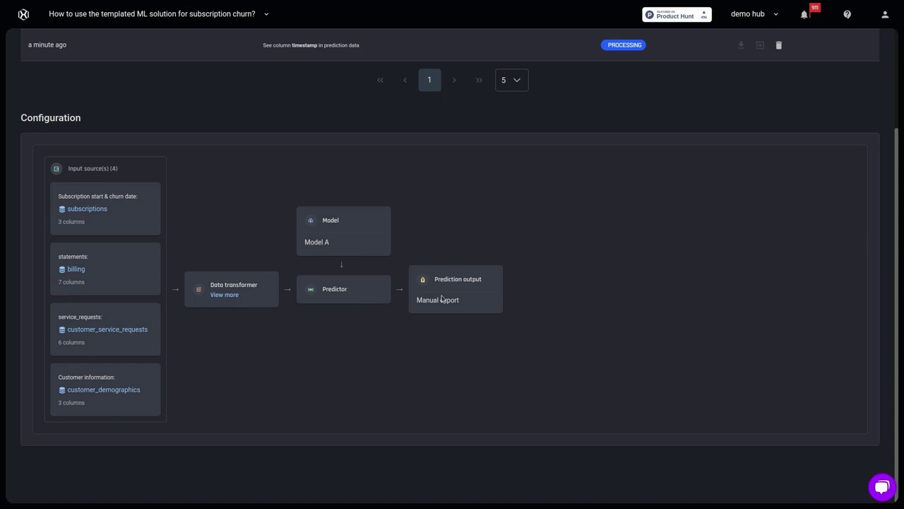
{"action": "scroll", "coordinate": [515, 302], "scroll_direction": "up", "scroll_amount": 2}
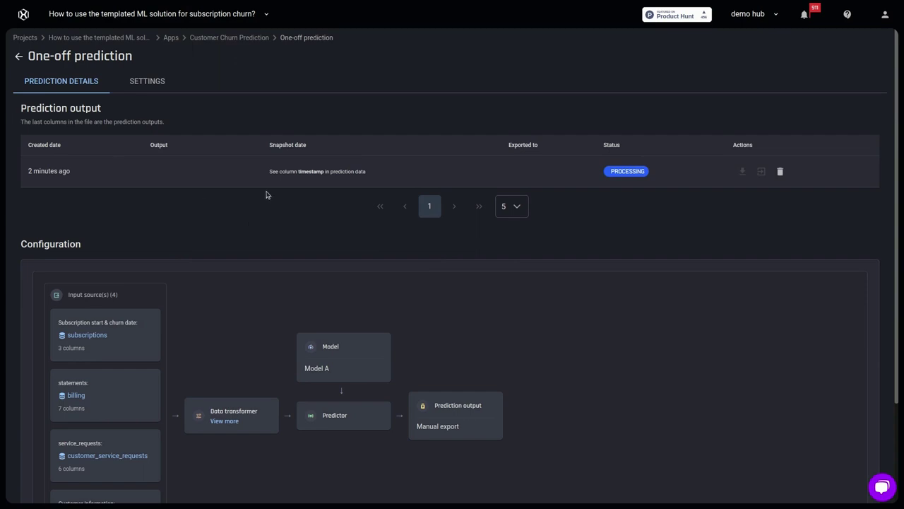
{"action": "left_click", "coordinate": [232, 38]}
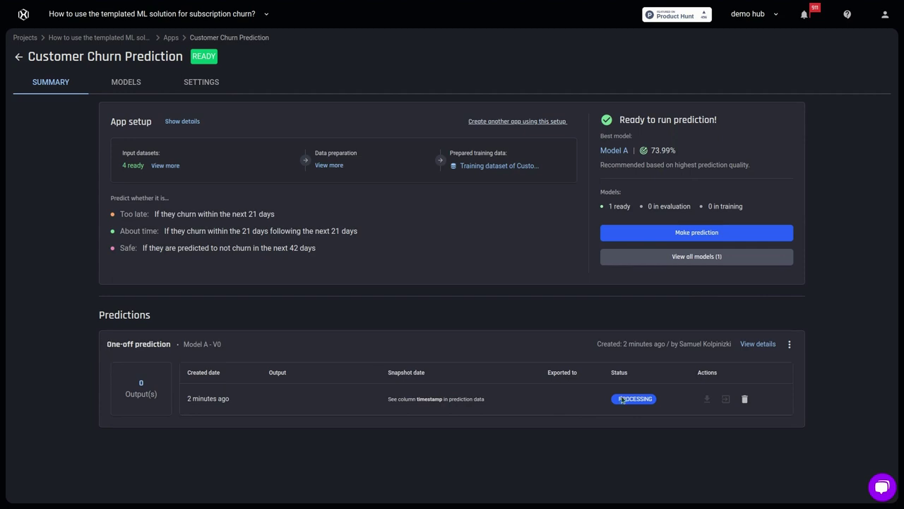
{"action": "left_click", "coordinate": [758, 344]}
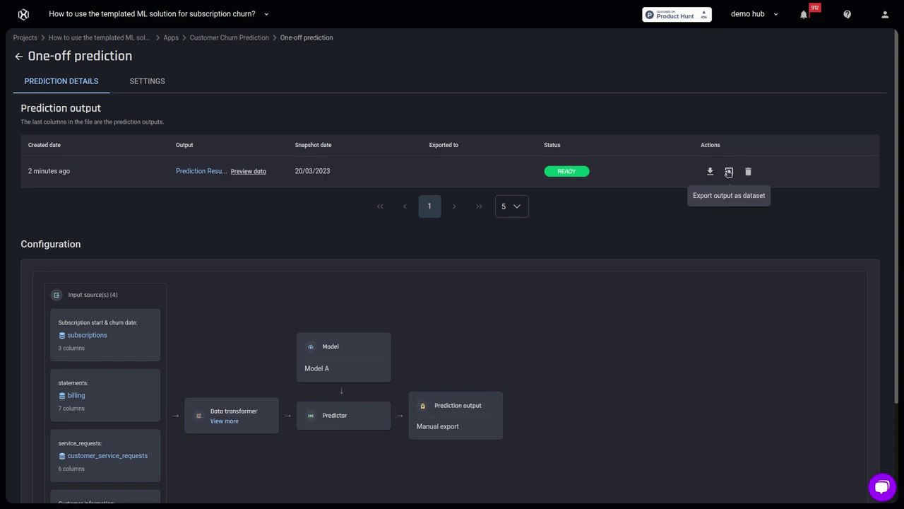
Export the one-off prediction output as a dataset named Prediction result to this project.
{"action": "left_click", "coordinate": [729, 172]}
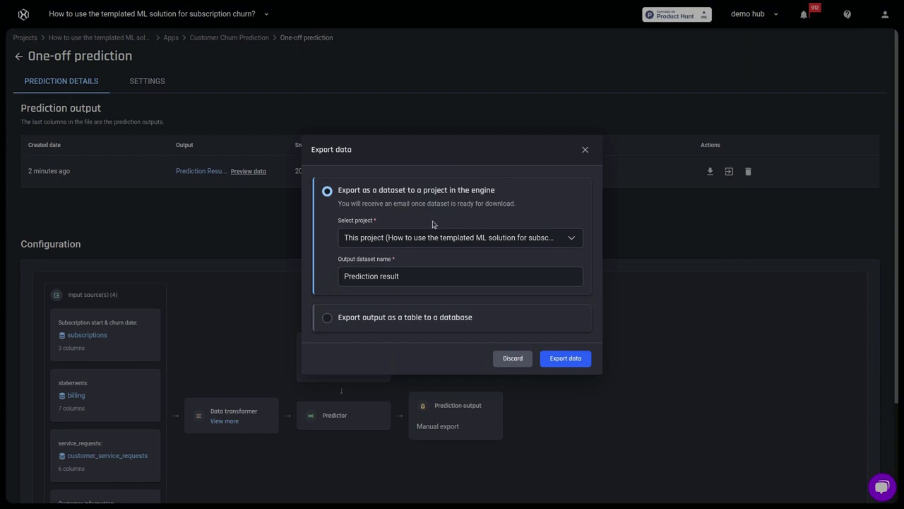
{"action": "left_click", "coordinate": [385, 323]}
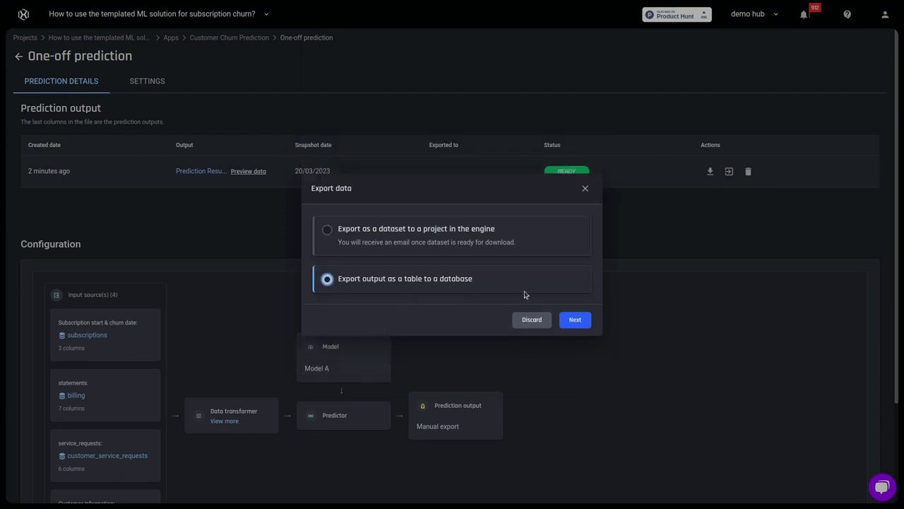
{"action": "left_click", "coordinate": [383, 238]}
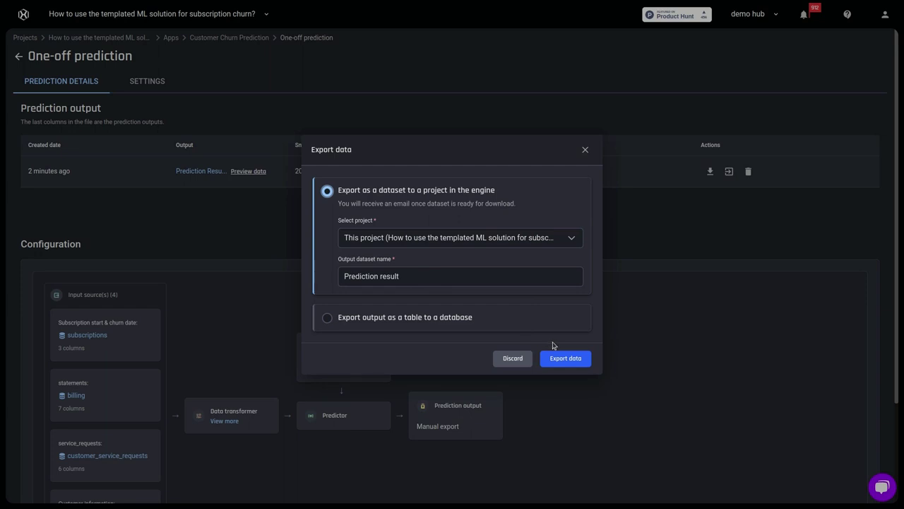
{"action": "left_click", "coordinate": [567, 361]}
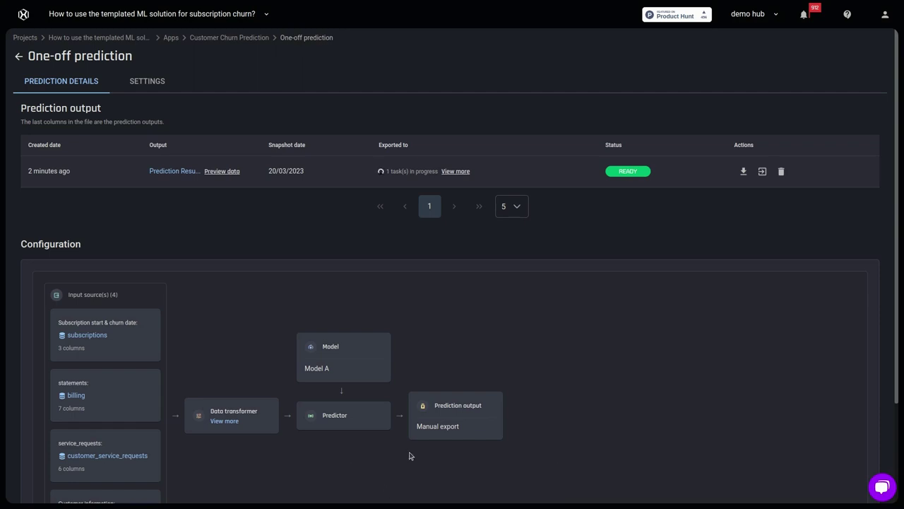
Check the export's progress, open the exported Prediction result dataset, and preview its data through to the final probability columns.
{"action": "left_click", "coordinate": [464, 171]}
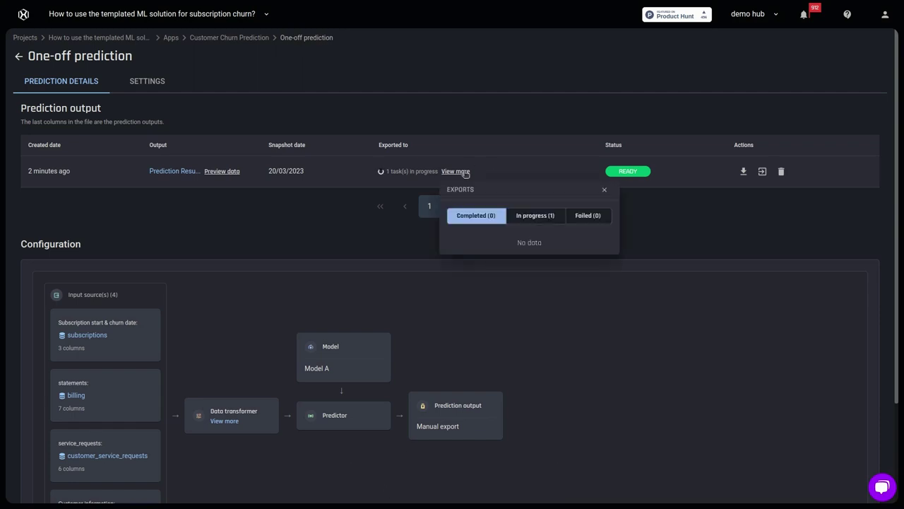
{"action": "left_click", "coordinate": [523, 216]}
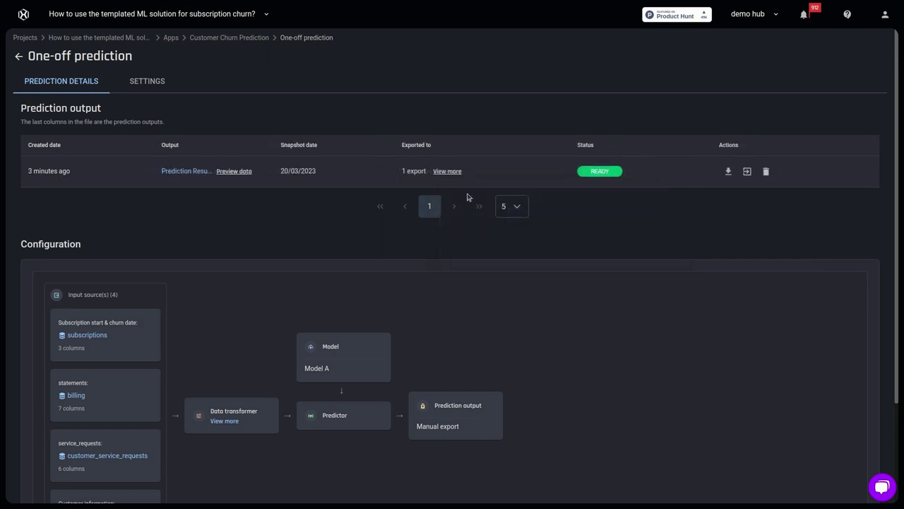
{"action": "left_click", "coordinate": [448, 171]}
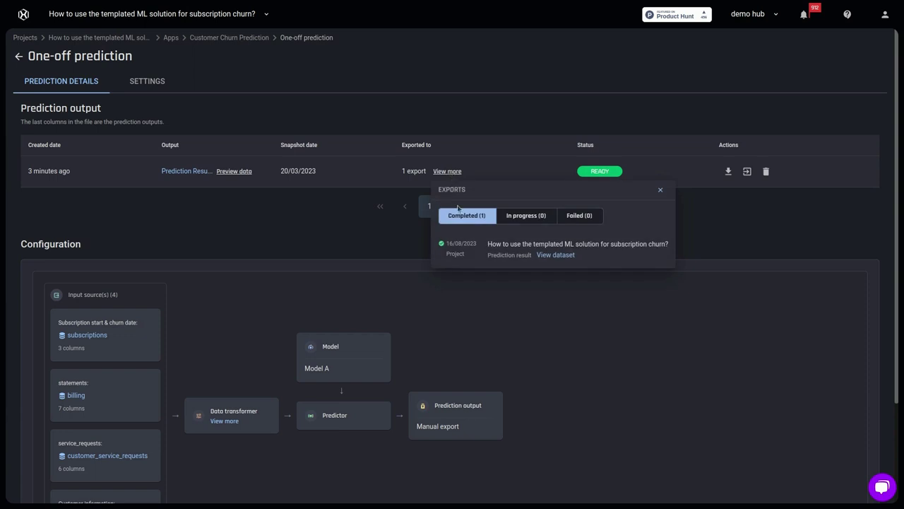
{"action": "left_click", "coordinate": [553, 256]}
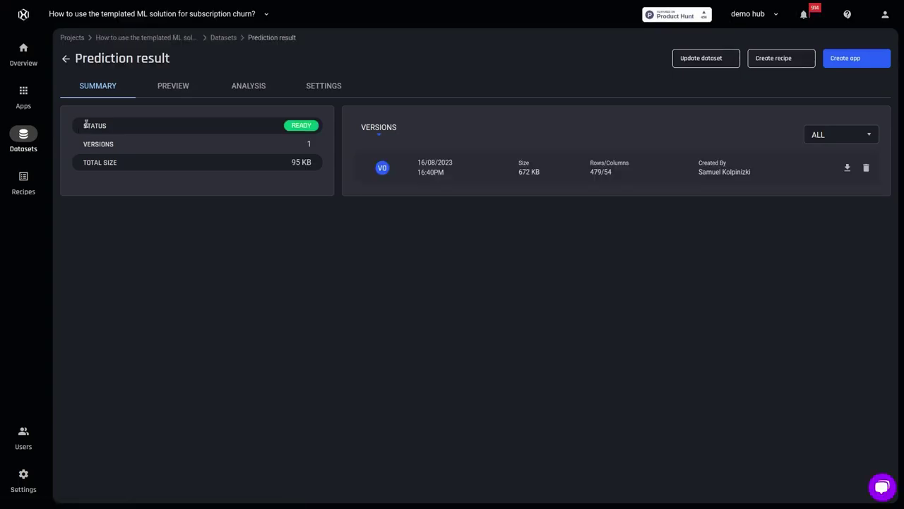
{"action": "left_click", "coordinate": [167, 91]}
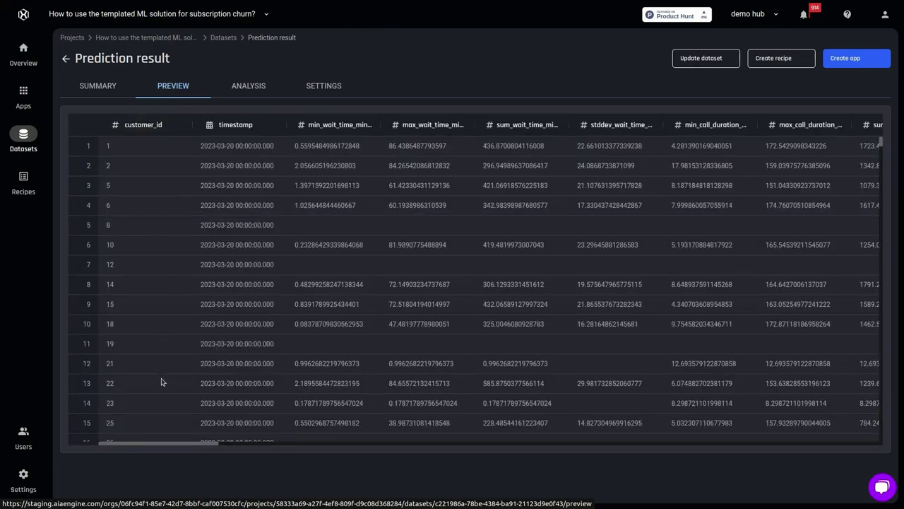
{"action": "left_click_drag", "start_coordinate": [191, 446], "coordinate": [878, 494]}
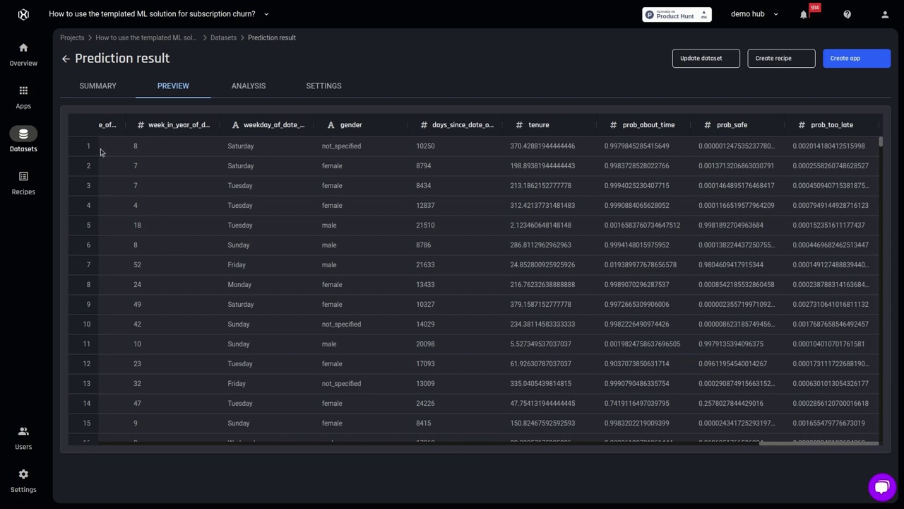
Return to the Customer Churn Prediction app and start scheduling periodic predictions with the recommended Model A - V0.
{"action": "left_click", "coordinate": [23, 96]}
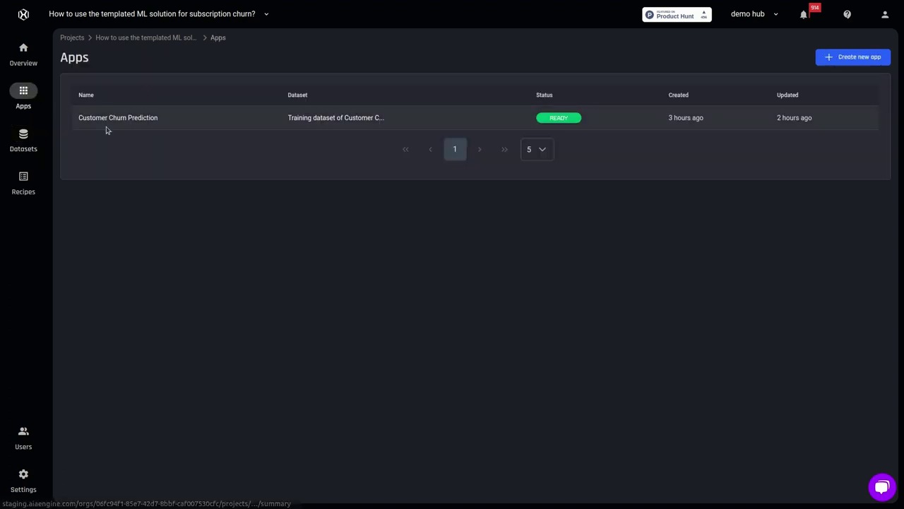
{"action": "left_click", "coordinate": [107, 119]}
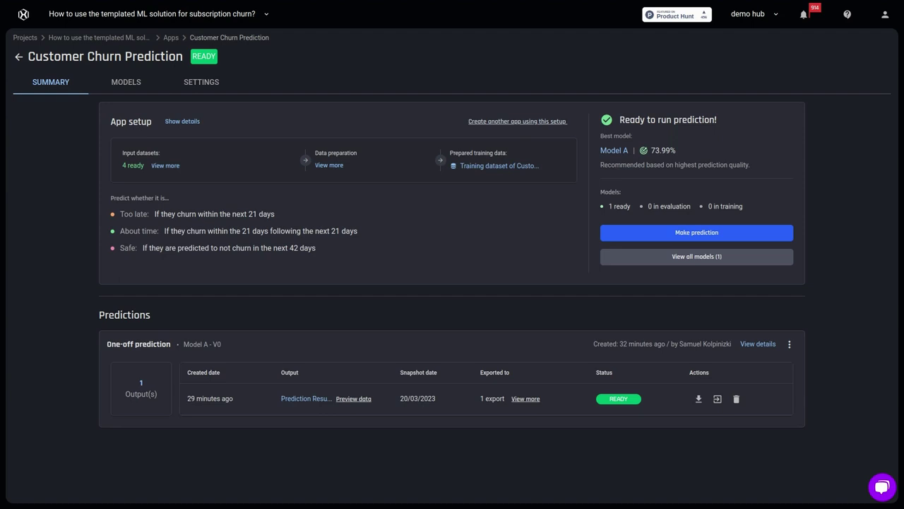
{"action": "left_click", "coordinate": [643, 233]}
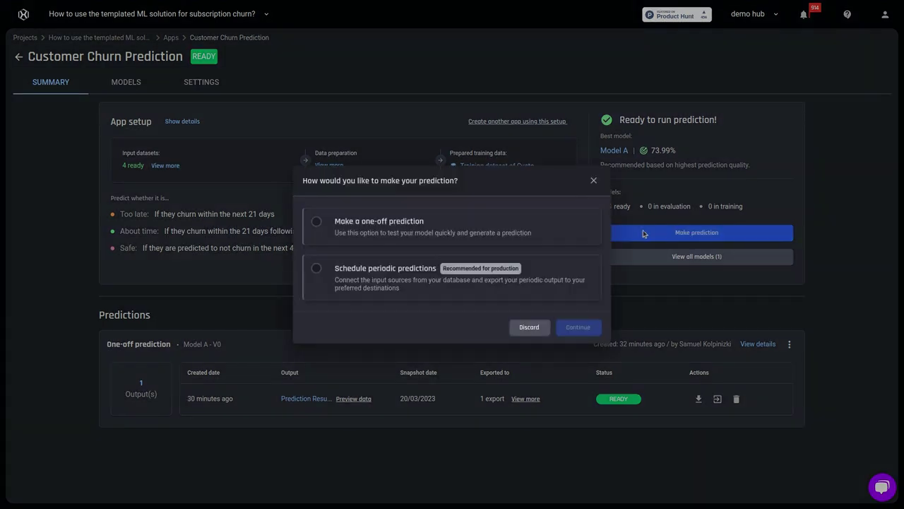
{"action": "left_click", "coordinate": [317, 268]}
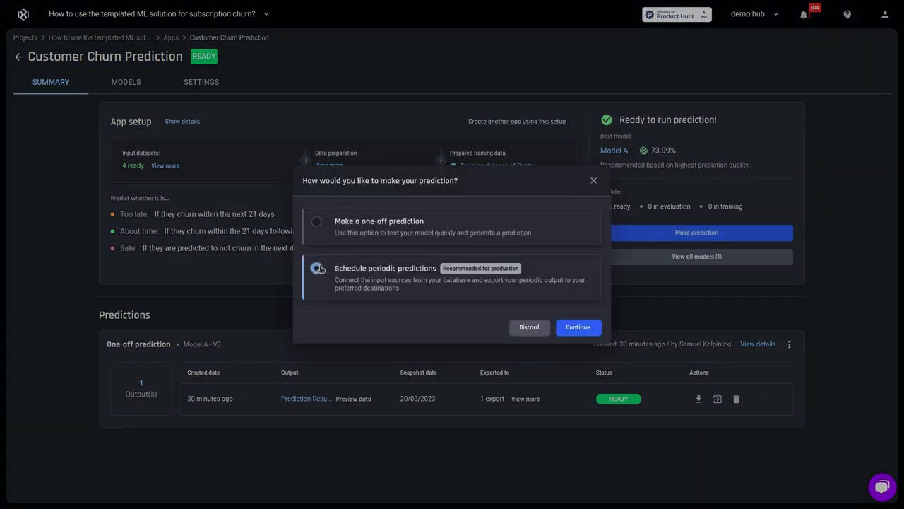
{"action": "left_click", "coordinate": [578, 327]}
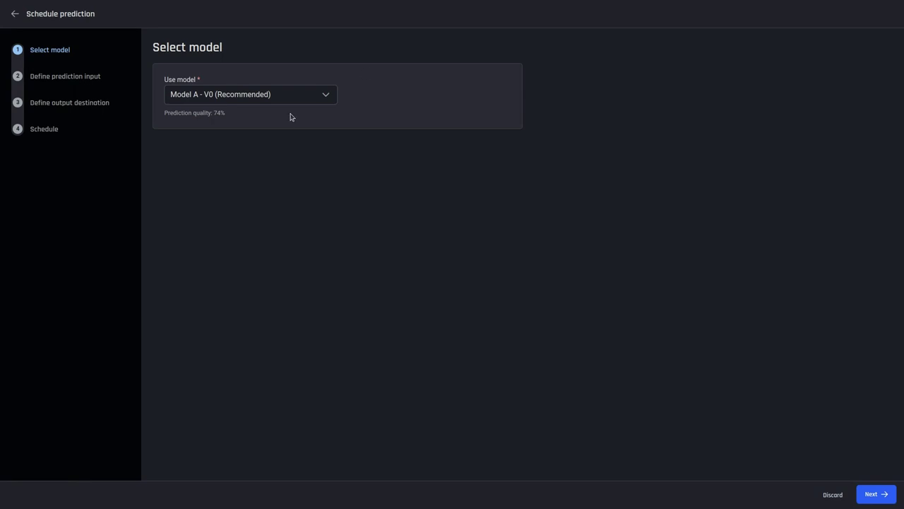
{"action": "left_click", "coordinate": [868, 493]}
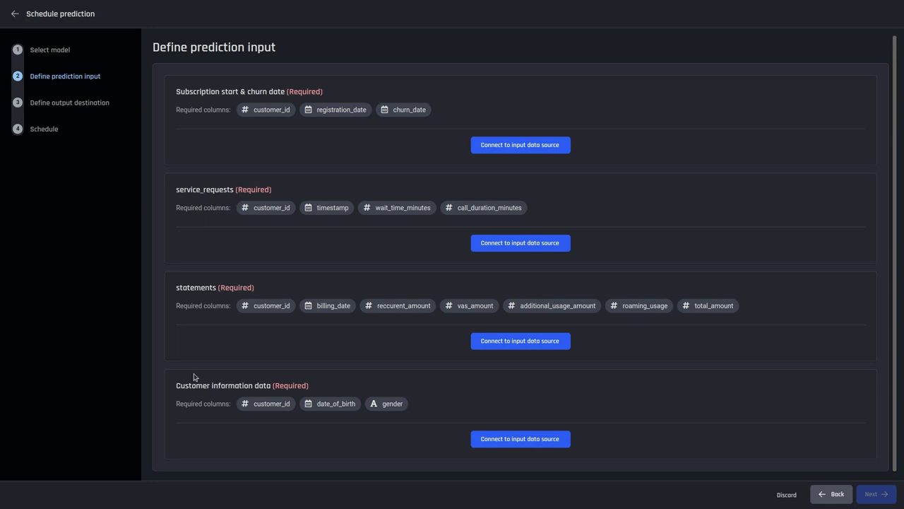
Connect MySQL piexchange_test inputs: subscriptions_prediction_input for subscription dates, customer_service_requests_prediction_input for service_requests and statements, and customer_demographics_prediction_input for customer information.
{"action": "left_click", "coordinate": [518, 146]}
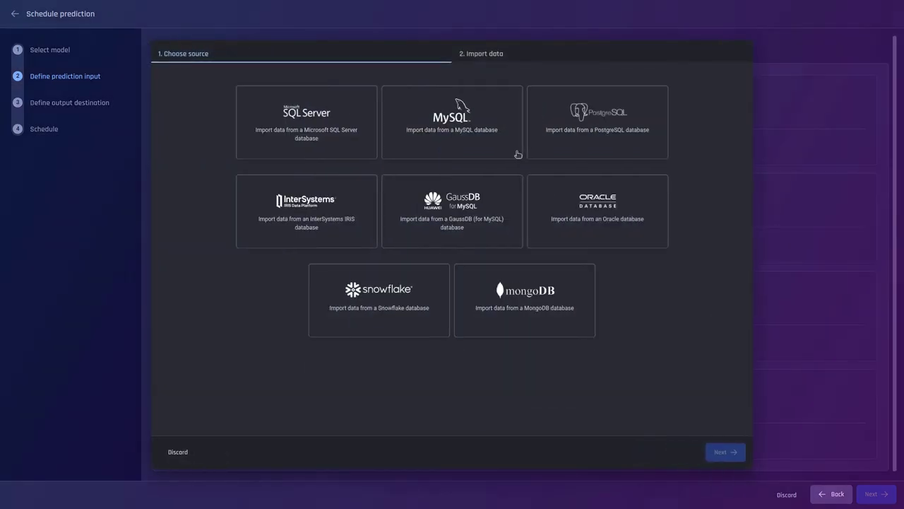
{"action": "left_click", "coordinate": [468, 122]}
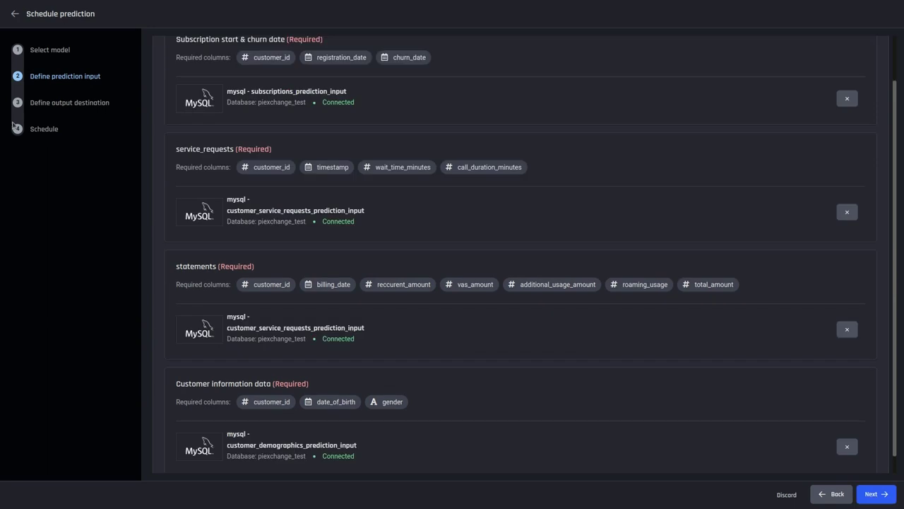
{"action": "scroll", "coordinate": [226, 219], "scroll_direction": "up", "scroll_amount": 1}
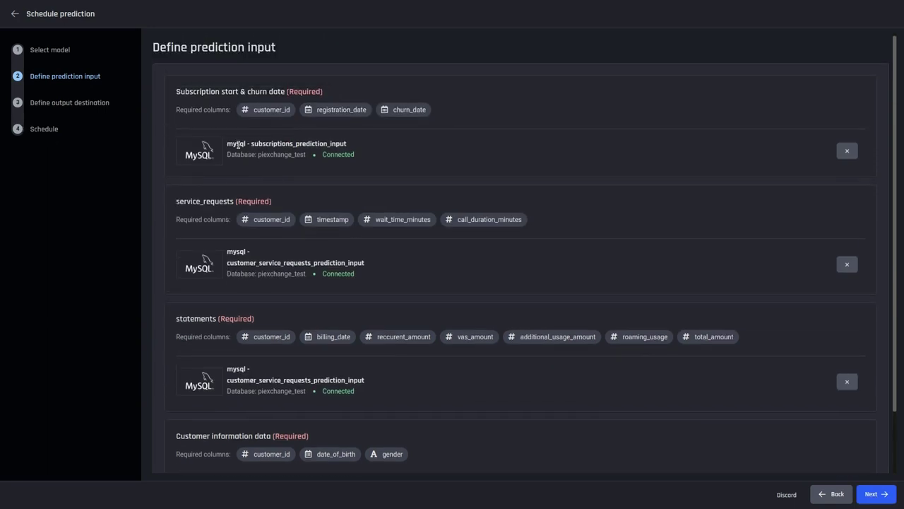
{"action": "scroll", "coordinate": [238, 155], "scroll_direction": "down", "scroll_amount": 1}
Leave the output destination undefined and schedule the prediction every 4 weeks on Monday at 09:00 AM.
{"action": "left_click", "coordinate": [876, 493]}
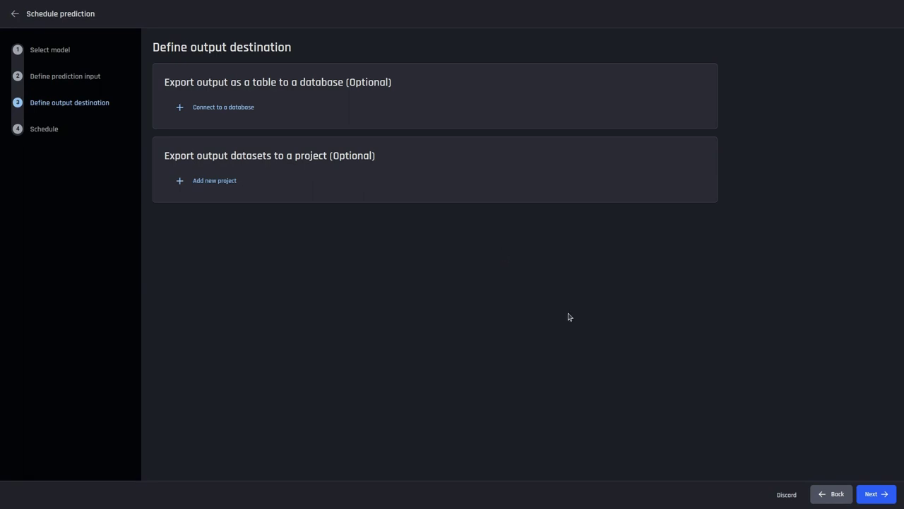
{"action": "left_click", "coordinate": [877, 496]}
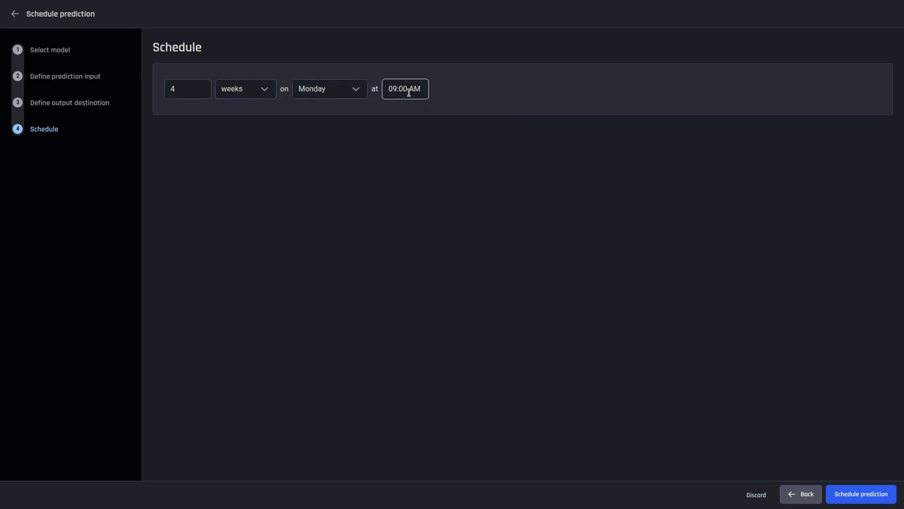
{"action": "left_click", "coordinate": [852, 493]}
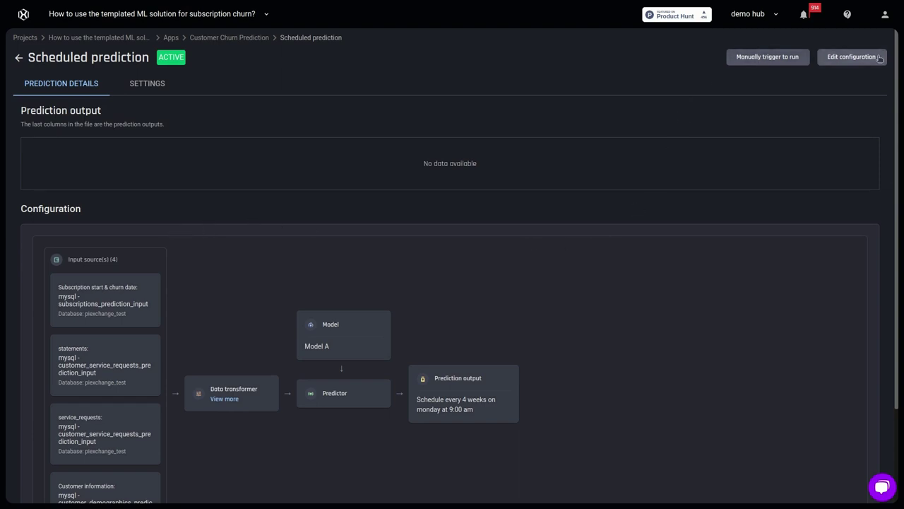
Return to the Customer Churn Prediction app summary and review its scheduled and one-off predictions.
{"action": "left_click", "coordinate": [252, 41]}
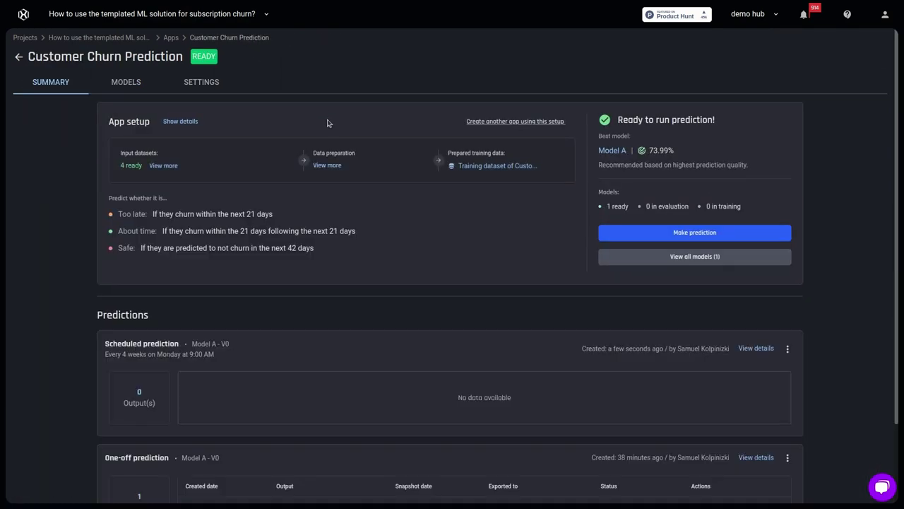
{"action": "scroll", "coordinate": [325, 130], "scroll_direction": "down", "scroll_amount": 1}
{"action": "scroll", "coordinate": [321, 137], "scroll_direction": "down", "scroll_amount": 1}
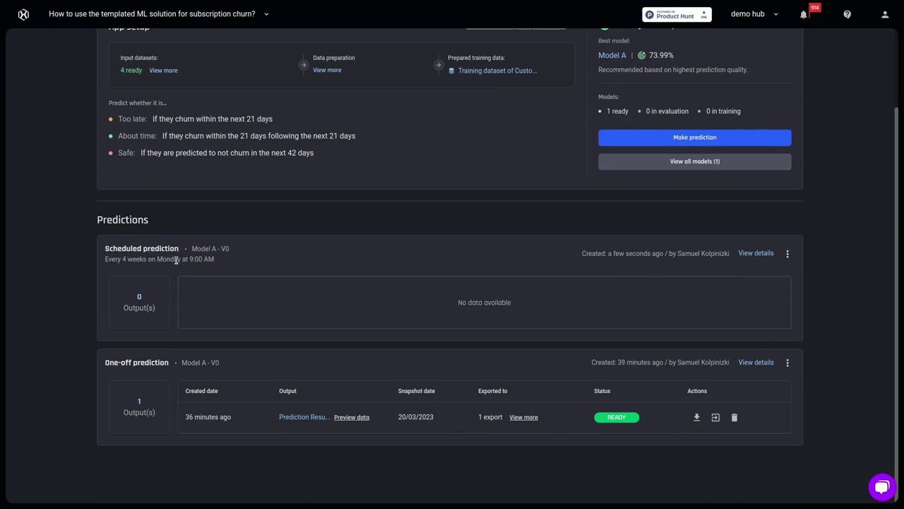
{"action": "scroll", "coordinate": [213, 268], "scroll_direction": "up", "scroll_amount": 3}
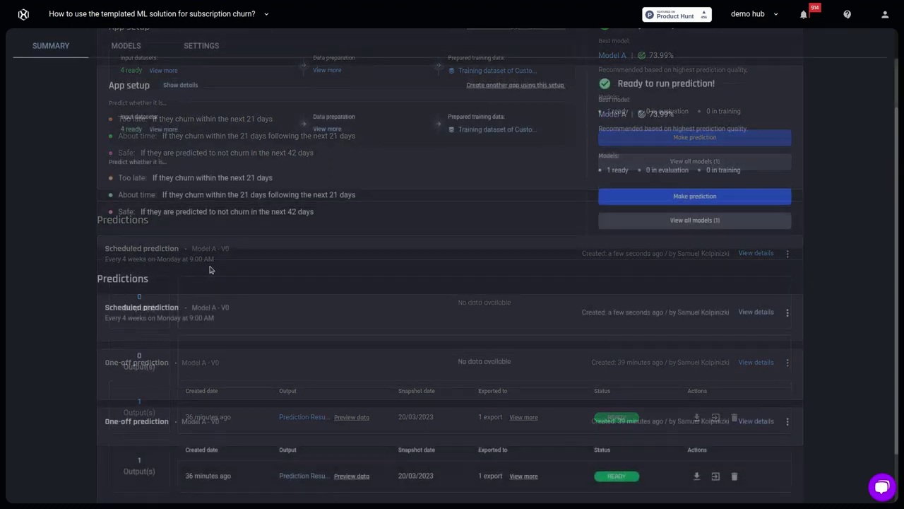